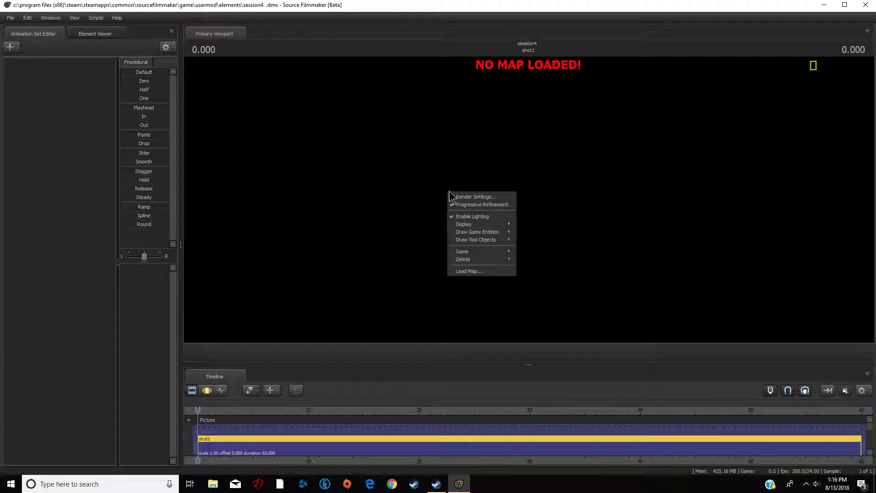
{"action": "left_click", "coordinate": [468, 272]}
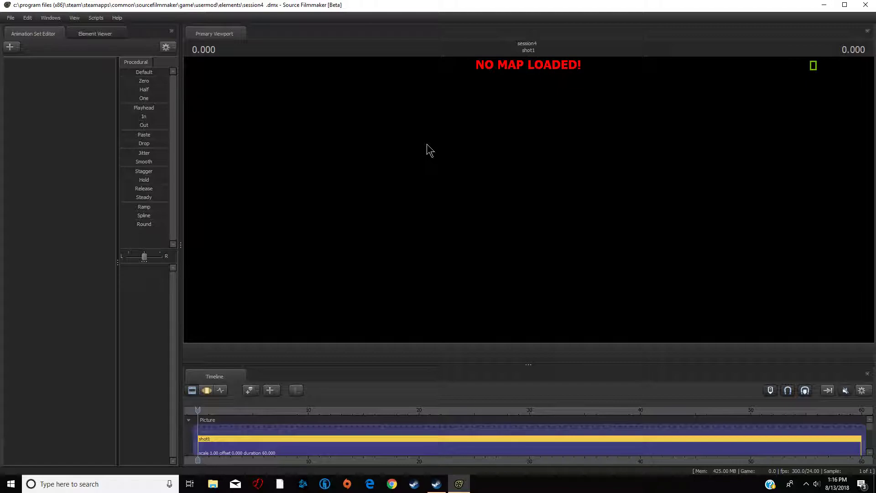
{"action": "right_click", "coordinate": [454, 161]}
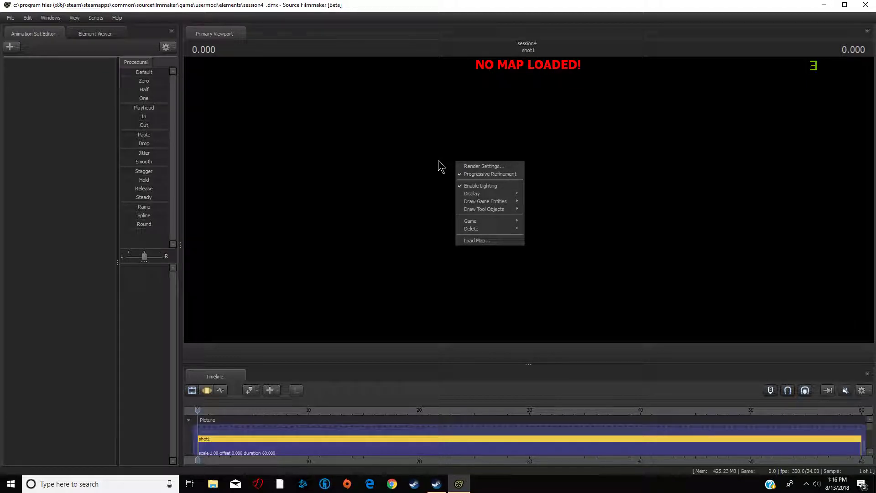
{"action": "left_click", "coordinate": [438, 167]}
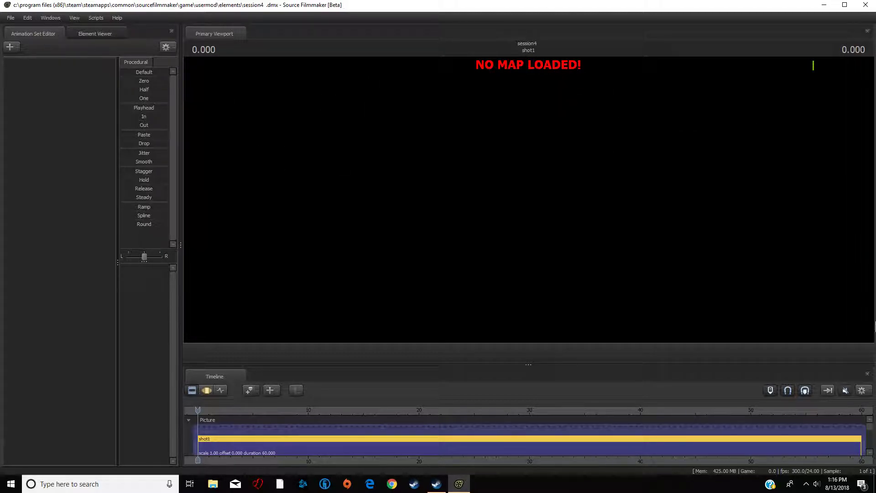
- Load the ctf_2fort.bsp map into the viewport
{"action": "right_click", "coordinate": [451, 210]}
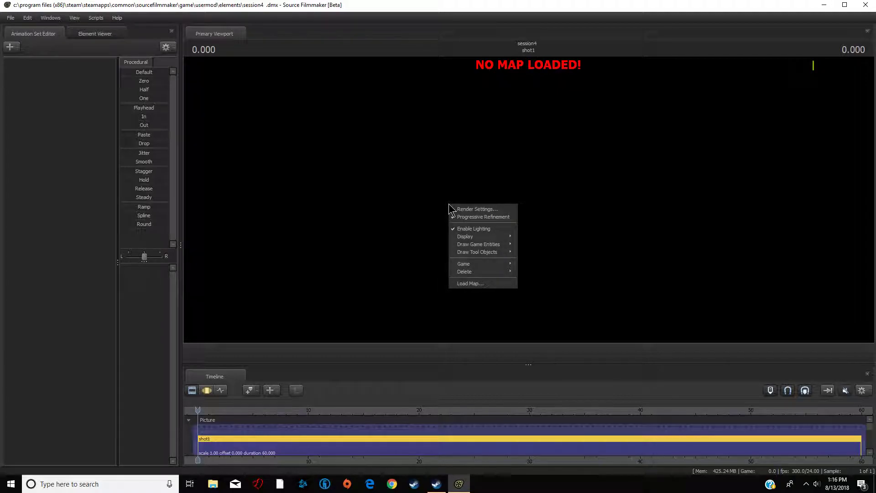
{"action": "left_click", "coordinate": [487, 284]}
{"action": "scroll", "coordinate": [411, 231], "scroll_direction": "down", "scroll_amount": 10}
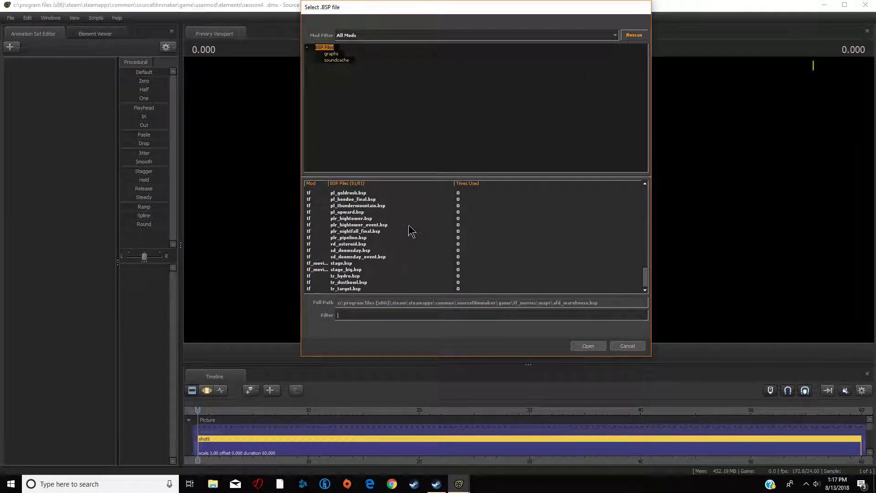
{"action": "scroll", "coordinate": [410, 236], "scroll_direction": "up", "scroll_amount": 10}
{"action": "scroll", "coordinate": [411, 236], "scroll_direction": "down", "scroll_amount": 3}
{"action": "scroll", "coordinate": [413, 236], "scroll_direction": "down", "scroll_amount": 1}
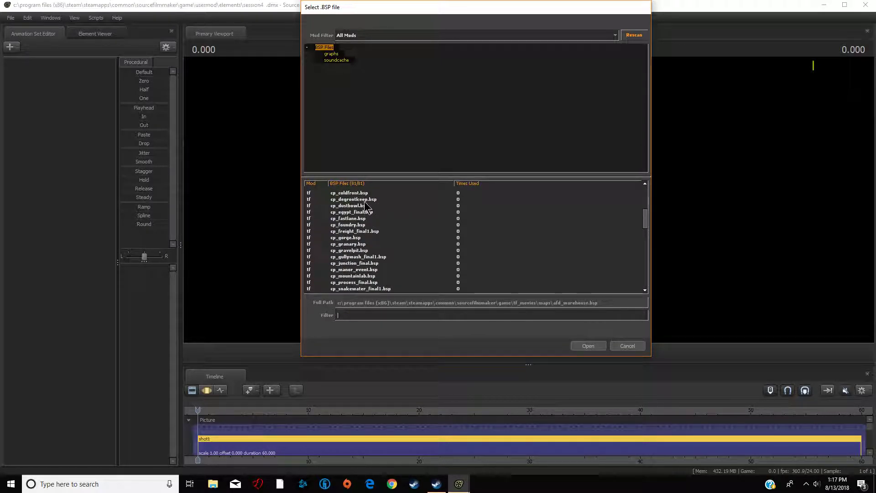
{"action": "scroll", "coordinate": [364, 234], "scroll_direction": "down", "scroll_amount": 2}
{"action": "left_click", "coordinate": [366, 283]}
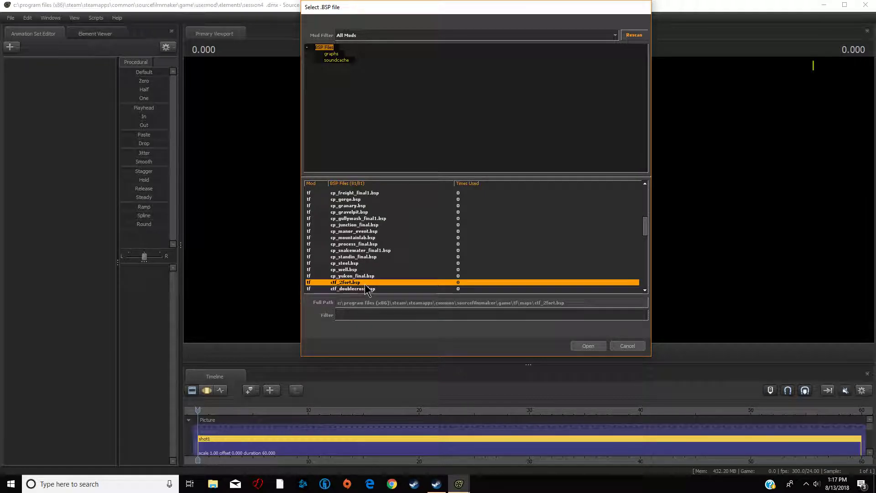
{"action": "left_click", "coordinate": [588, 346]}
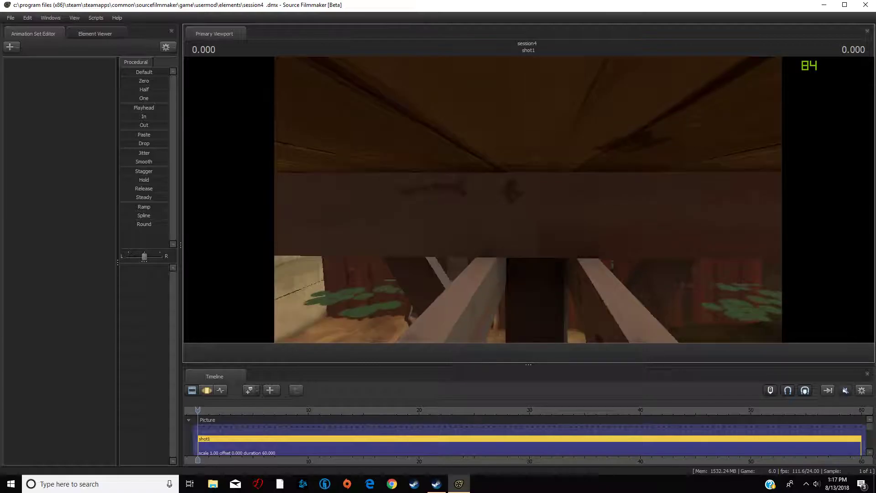
- Fly the work camera forward through the map into an interior room
{"action": "key", "text": "s"}
{"action": "mouse_move", "coordinate": [529, 199]}
{"action": "left_mouse_down"}
{"action": "mouse_move", "coordinate": [529, 142]}
{"action": "mouse_move", "coordinate": [547, 210]}
{"action": "mouse_move", "coordinate": [607, 155]}
{"action": "mouse_move", "coordinate": [530, 159]}
{"action": "mouse_move", "coordinate": [538, 159]}
{"action": "mouse_move", "coordinate": [537, 211]}
{"action": "mouse_move", "coordinate": [767, 203]}
{"action": "mouse_move", "coordinate": [532, 197]}
{"action": "mouse_move", "coordinate": [548, 180]}
{"action": "mouse_move", "coordinate": [740, 210]}
{"action": "mouse_move", "coordinate": [511, 229]}
{"action": "mouse_move", "coordinate": [461, 210]}
{"action": "mouse_move", "coordinate": [532, 197]}
{"action": "mouse_move", "coordinate": [447, 200]}
{"action": "mouse_move", "coordinate": [575, 203]}
{"action": "mouse_move", "coordinate": [575, 246]}
{"action": "mouse_move", "coordinate": [530, 212]}
{"action": "left_mouse_up"}
{"action": "key", "text": "w"}
{"action": "key", "text": "w"}
{"action": "key", "text": "w"}
{"action": "key", "text": "w"}
{"action": "key", "text": "w"}
{"action": "key", "text": "w"}
{"action": "key", "text": "w"}
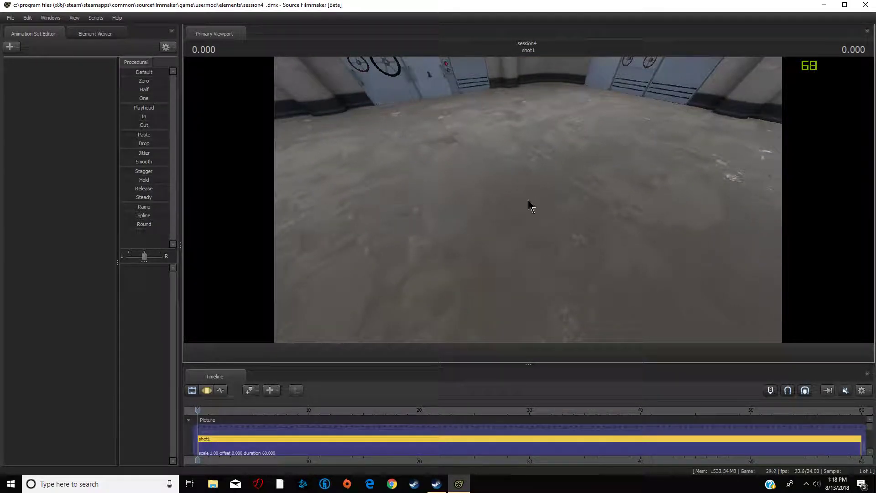
- Create an animation set for a new model, filtering to tf_movies and opening the Heavy player model
{"action": "left_click", "coordinate": [13, 47]}
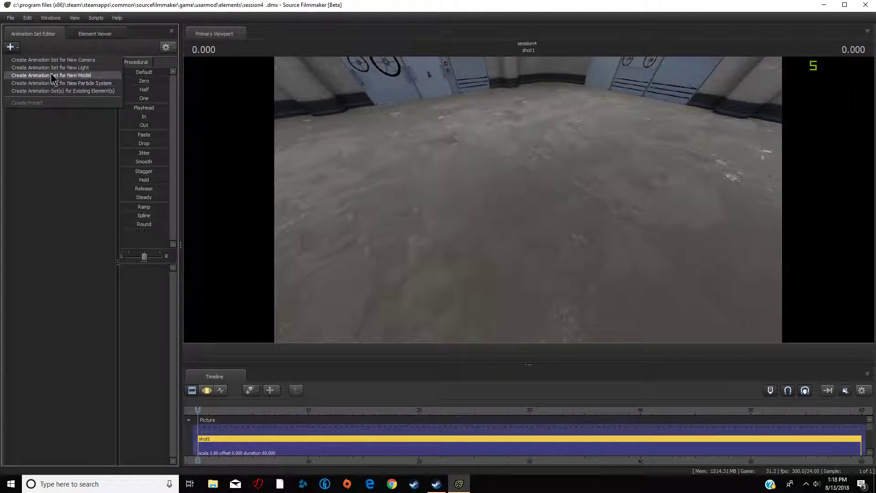
{"action": "left_click", "coordinate": [51, 75]}
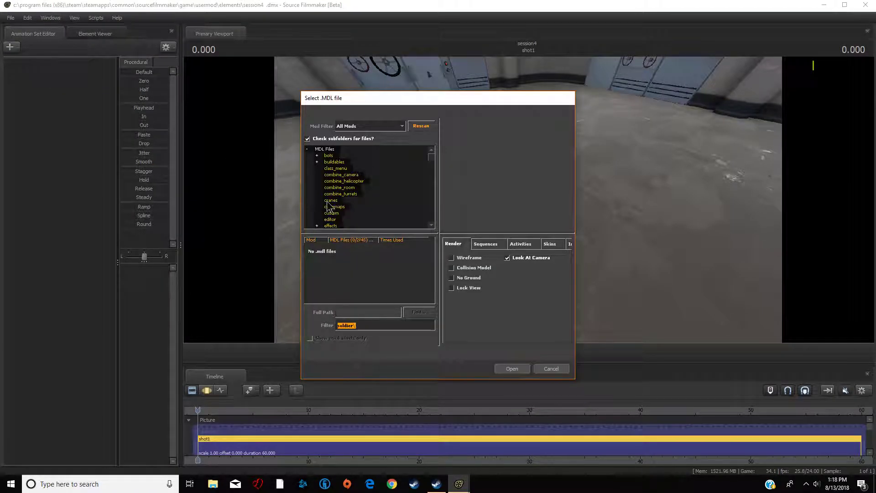
{"action": "key", "text": "BackSpace"}
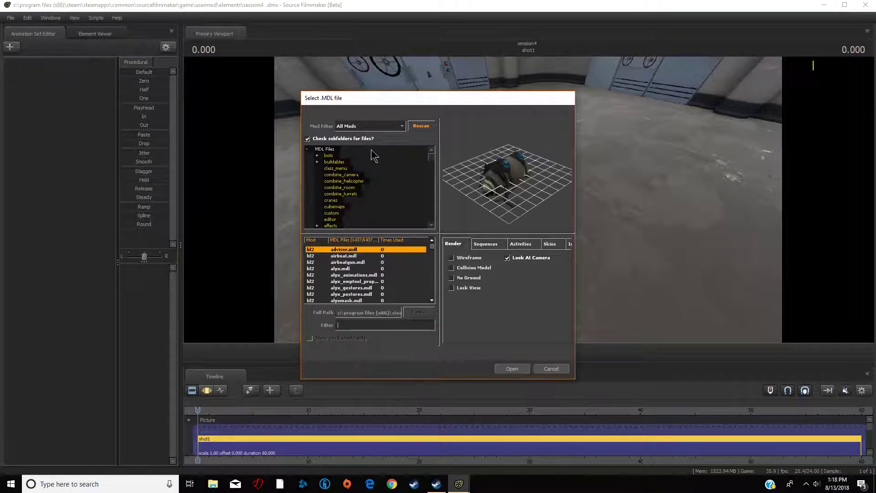
{"action": "left_click", "coordinate": [370, 126]}
{"action": "left_click", "coordinate": [360, 145]}
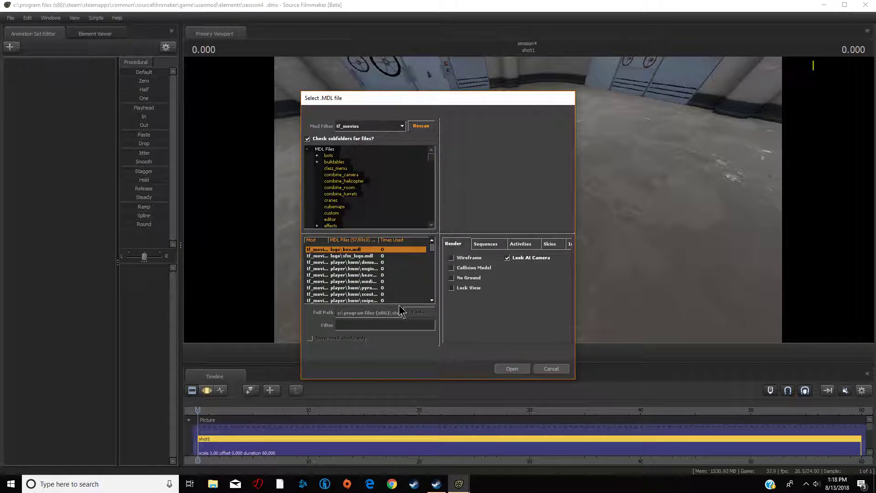
{"action": "left_click", "coordinate": [385, 263]}
{"action": "left_click", "coordinate": [385, 268]}
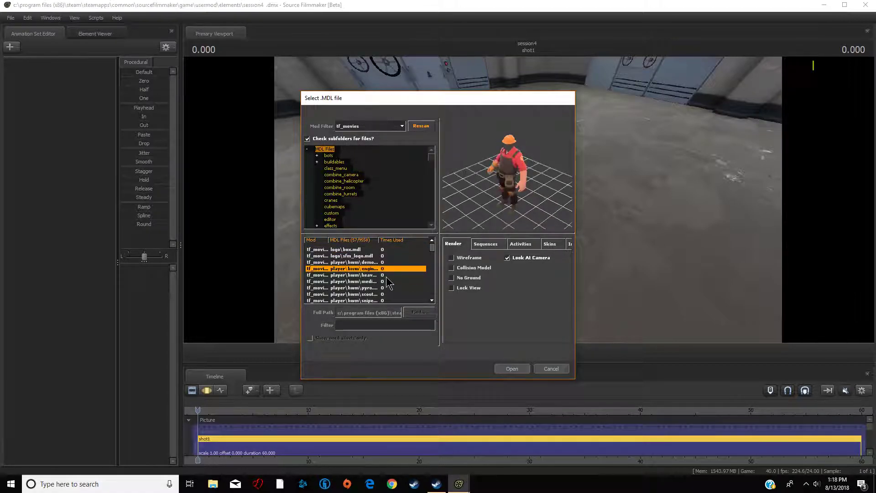
{"action": "left_click", "coordinate": [384, 280]}
{"action": "left_click", "coordinate": [384, 275]}
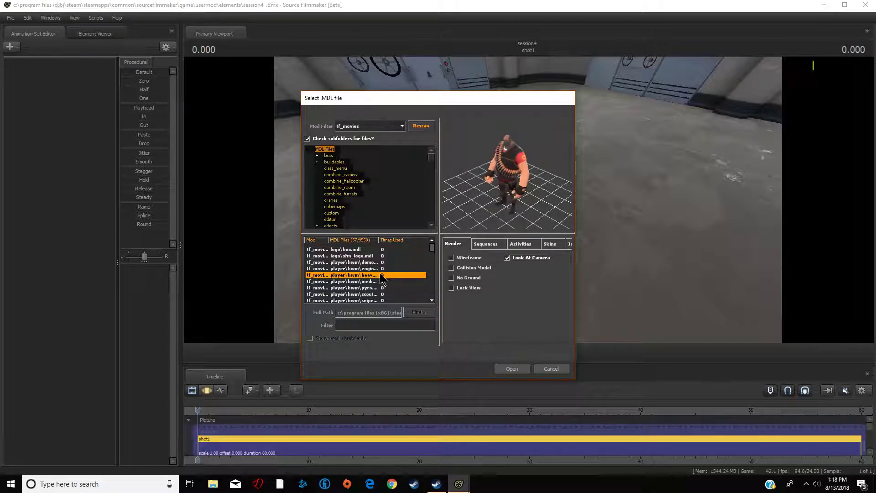
{"action": "left_click", "coordinate": [381, 282]}
{"action": "left_click", "coordinate": [382, 275]}
{"action": "left_click", "coordinate": [512, 369]}
- Switch to the Motion Editor and select the Heavy's rootTransform in the viewport
{"action": "left_click_drag", "start_coordinate": [516, 277], "coordinate": [475, 278]}
{"action": "key", "text": "w"}
{"action": "left_click_drag", "start_coordinate": [580, 233], "coordinate": [529, 200]}
{"action": "key", "text": "d"}
{"action": "key", "text": "s"}
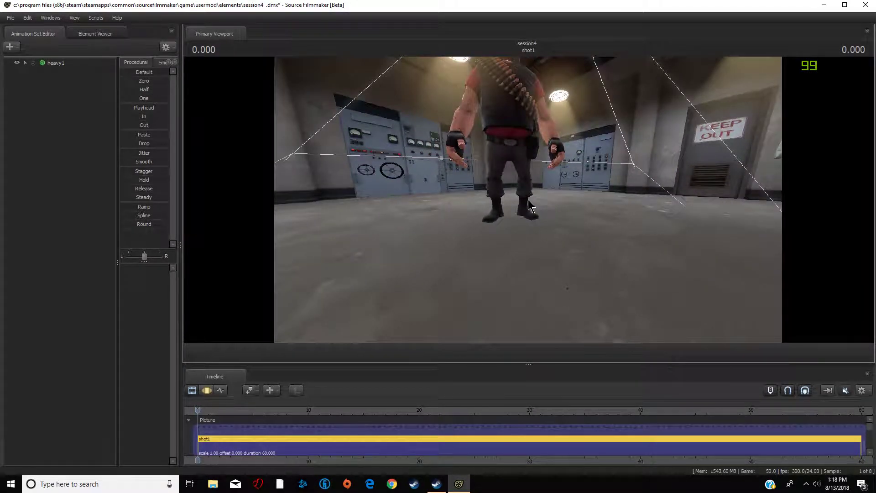
{"action": "key", "text": "F3"}
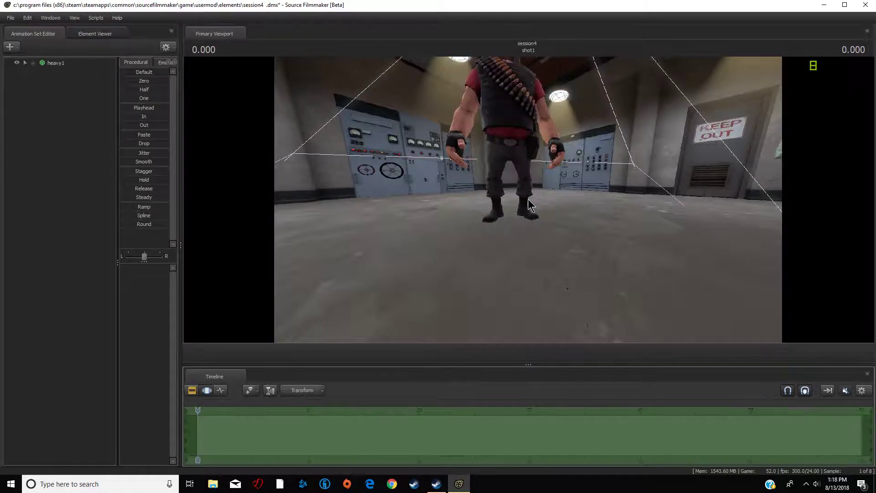
{"action": "left_click", "coordinate": [510, 218]}
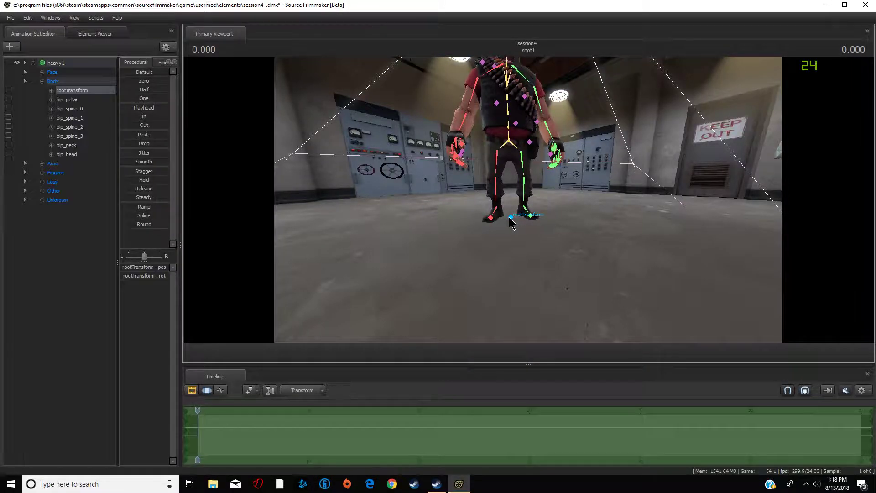
- Activate the rotate manipulator on the root, reposition the camera in front of the Heavy, and return to the Clip Editor
{"action": "key", "text": "q"}
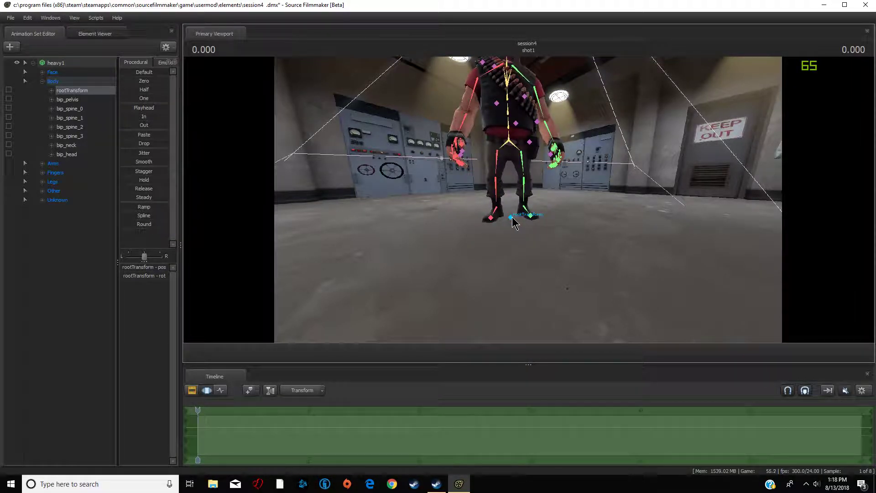
{"action": "key", "text": "e"}
{"action": "mouse_move", "coordinate": [512, 218]}
{"action": "left_mouse_down"}
{"action": "mouse_move", "coordinate": [514, 188]}
{"action": "mouse_move", "coordinate": [514, 213]}
{"action": "mouse_move", "coordinate": [497, 179]}
{"action": "mouse_move", "coordinate": [484, 201]}
{"action": "mouse_move", "coordinate": [480, 193]}
{"action": "mouse_move", "coordinate": [505, 190]}
{"action": "mouse_move", "coordinate": [506, 233]}
{"action": "mouse_move", "coordinate": [513, 219]}
{"action": "left_mouse_up"}
{"action": "left_click_drag", "start_coordinate": [646, 207], "coordinate": [528, 200]}
{"action": "key", "text": "w"}
{"action": "key", "text": "s"}
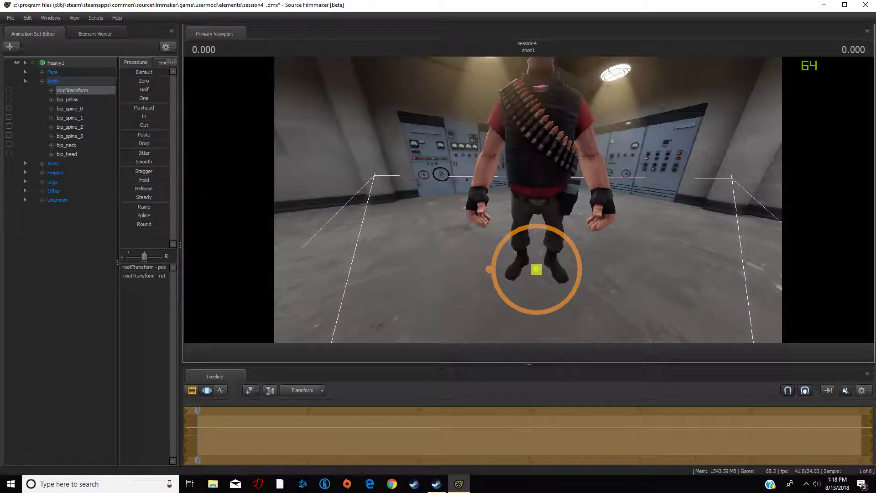
{"action": "key", "text": "F2"}
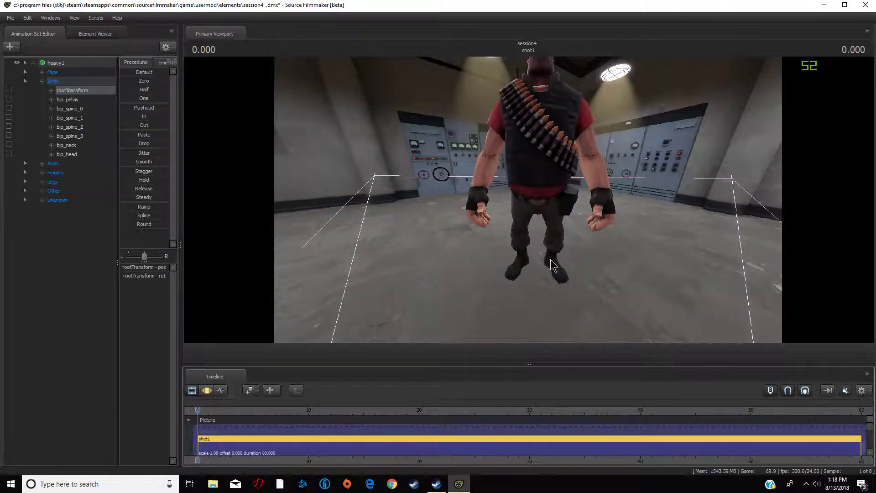
- Turn off the Show Camera Frustum display option in the viewport
{"action": "right_click", "coordinate": [478, 164]}
{"action": "mouse_move", "coordinate": [539, 196]}
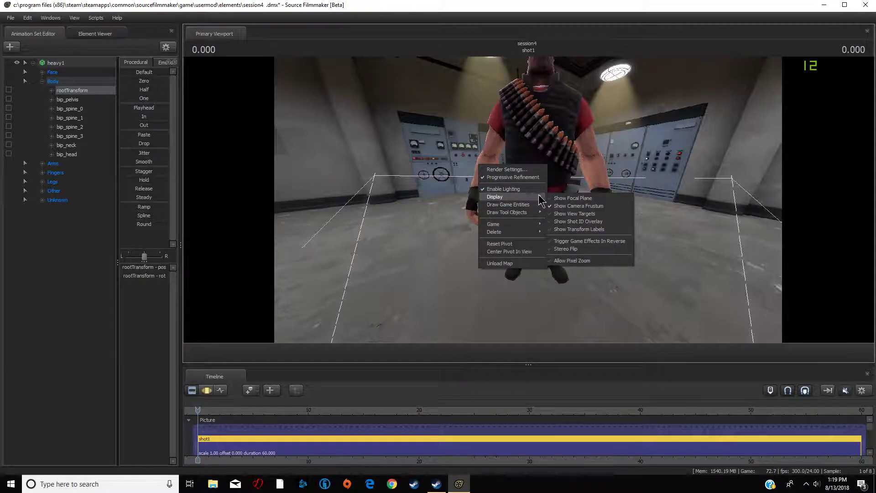
{"action": "left_click", "coordinate": [562, 205]}
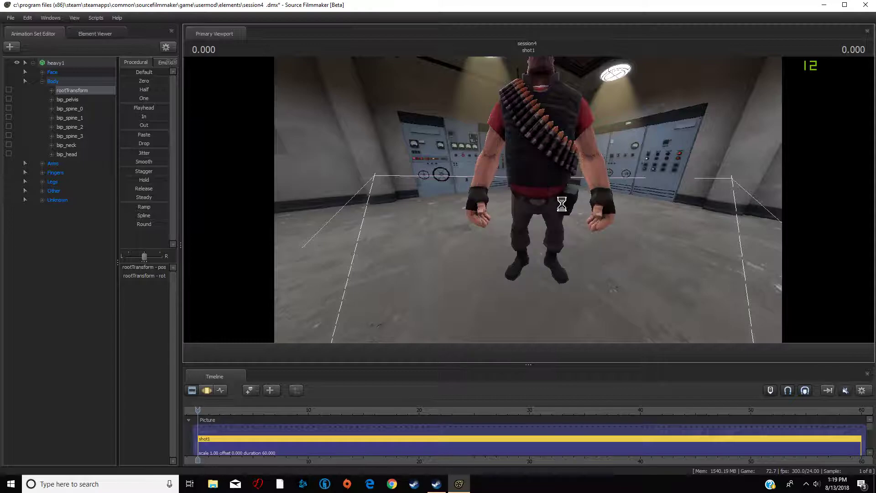
- Add the Magnificent Mongolian Team Fortress item to heavy1, searching for mon
{"action": "left_click_drag", "start_coordinate": [562, 204], "coordinate": [502, 215]}
{"action": "key", "text": "w"}
{"action": "left_click", "coordinate": [33, 63]}
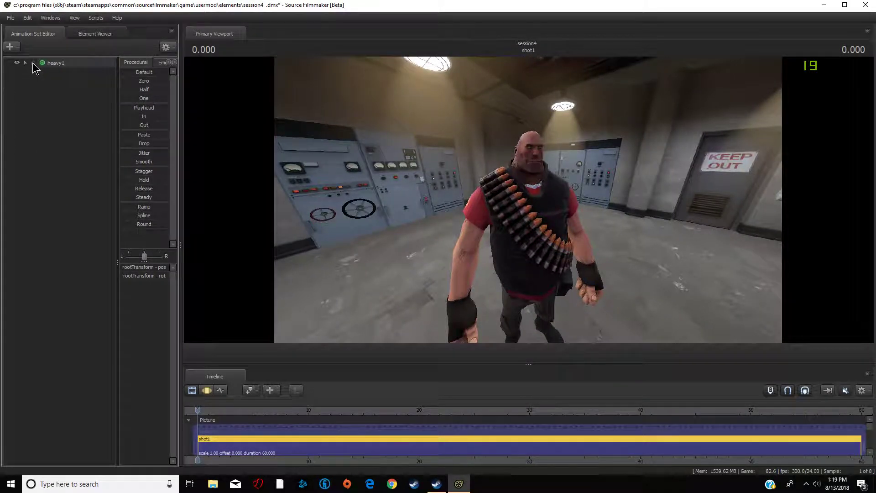
{"action": "right_click", "coordinate": [62, 66]}
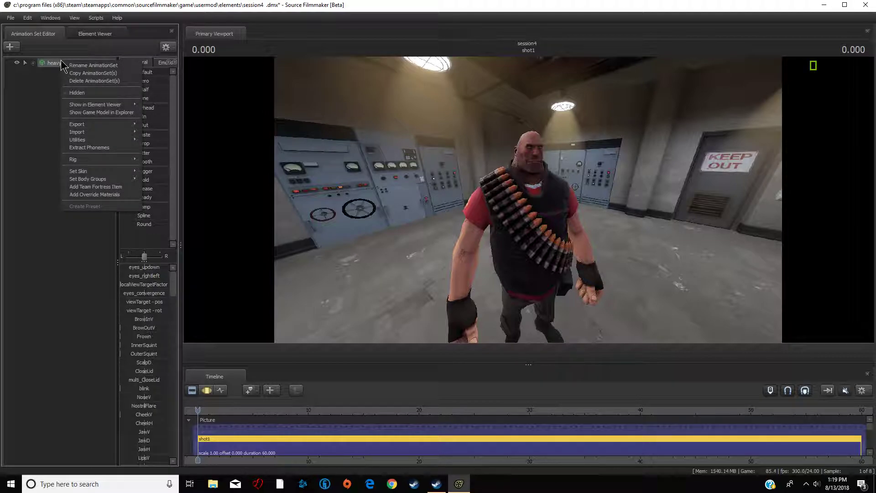
{"action": "left_click", "coordinate": [126, 194]}
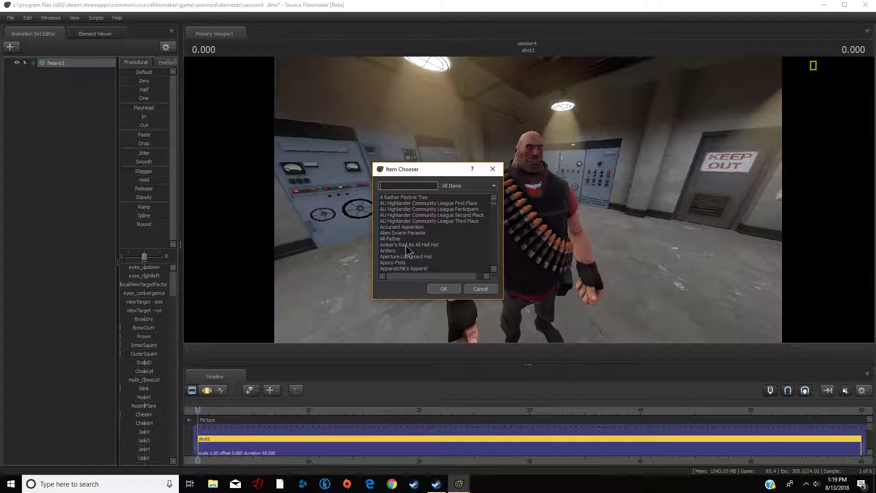
{"action": "type", "text": "mono"}
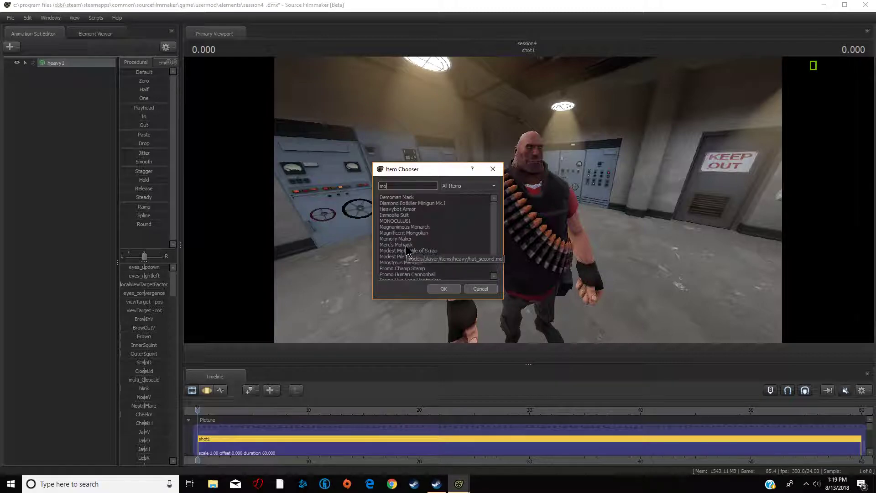
{"action": "key", "text": "BackSpace"}
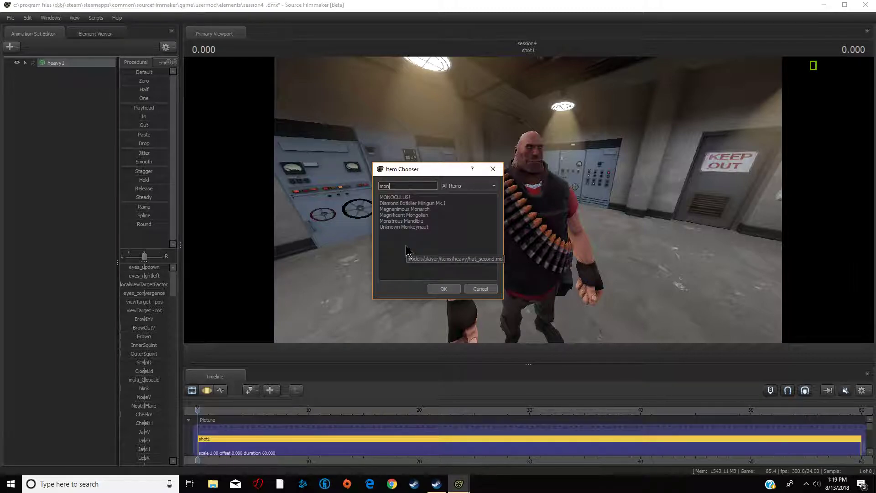
{"action": "left_click", "coordinate": [432, 215]}
{"action": "left_click", "coordinate": [445, 289]}
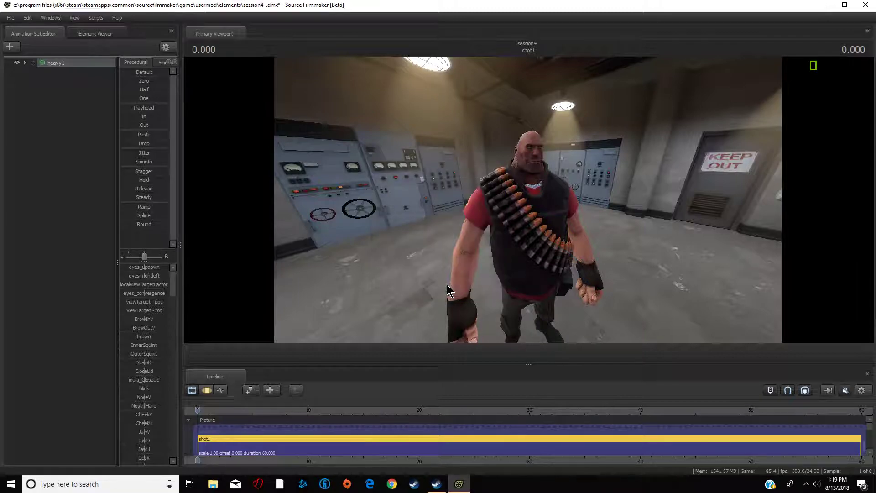
- Add the Summer Shades Team Fortress item to heavy1, searching for summ
{"action": "mouse_move", "coordinate": [529, 200]}
{"action": "left_mouse_down"}
{"action": "mouse_move", "coordinate": [411, 196]}
{"action": "mouse_move", "coordinate": [507, 189]}
{"action": "mouse_move", "coordinate": [570, 199]}
{"action": "mouse_move", "coordinate": [528, 198]}
{"action": "left_mouse_up"}
{"action": "key", "text": "w"}
{"action": "key", "text": "s"}
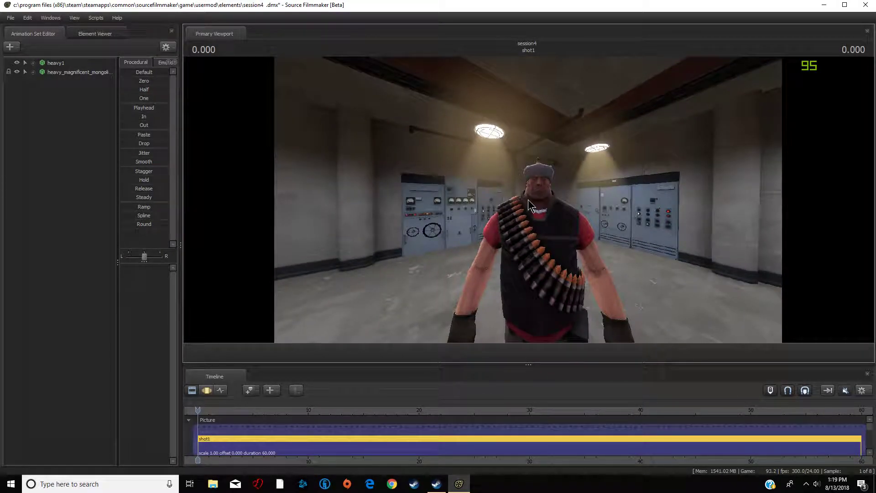
{"action": "right_click", "coordinate": [57, 62]}
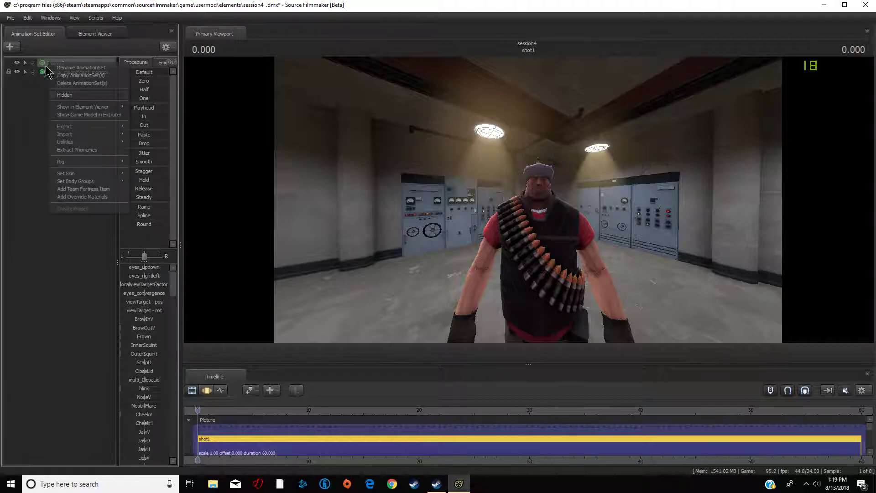
{"action": "left_click", "coordinate": [94, 187]}
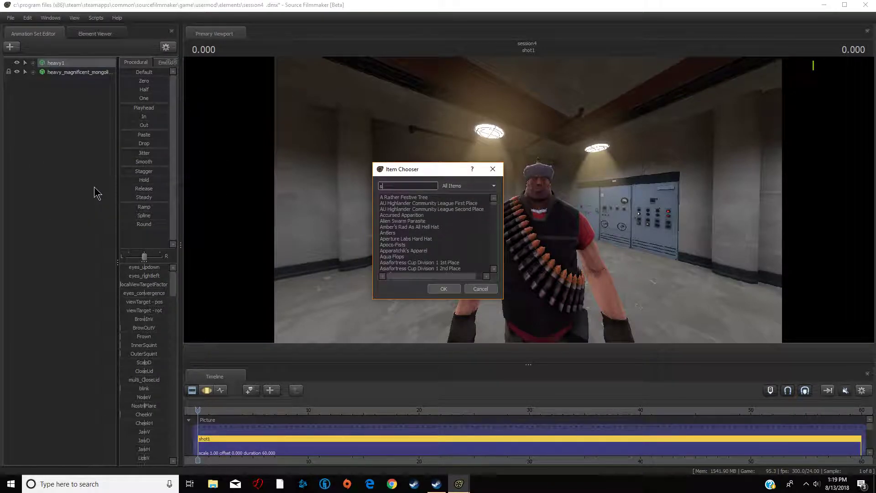
{"action": "type", "text": "summ"}
{"action": "left_click", "coordinate": [392, 209]}
{"action": "left_click", "coordinate": [439, 292]}
- Add a Team Fortress jacket item to heavy1, searching for sno
{"action": "mouse_move", "coordinate": [438, 293]}
{"action": "left_mouse_down"}
{"action": "mouse_move", "coordinate": [347, 294]}
{"action": "mouse_move", "coordinate": [426, 292]}
{"action": "left_mouse_up"}
{"action": "key", "text": "d"}
{"action": "key", "text": "a"}
{"action": "right_click", "coordinate": [59, 61]}
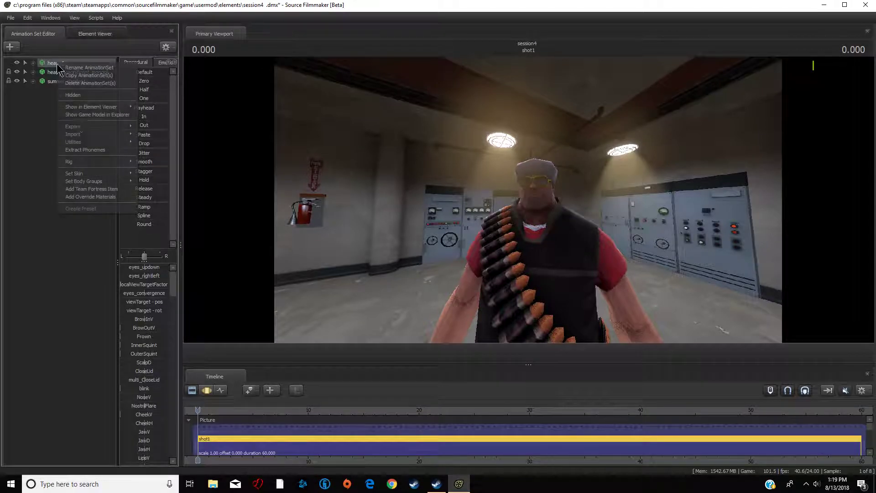
{"action": "left_click", "coordinate": [102, 188]}
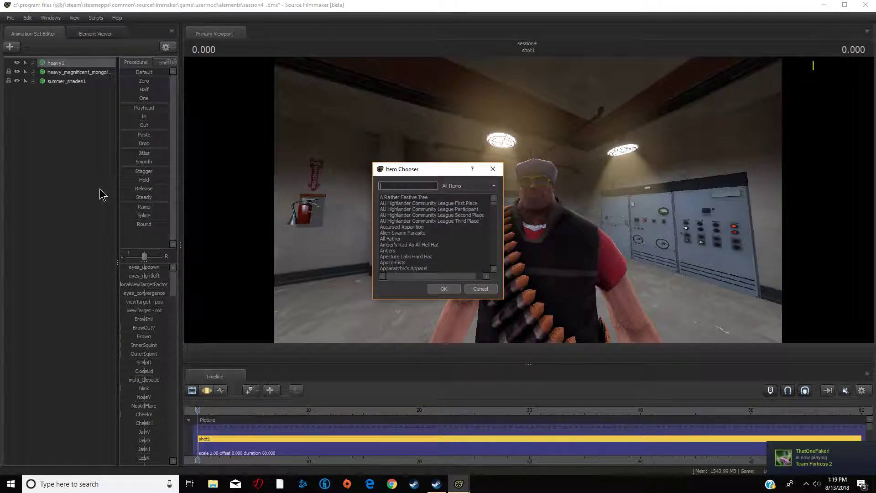
{"action": "type", "text": "sno"}
{"action": "left_click", "coordinate": [396, 200]}
{"action": "left_click", "coordinate": [442, 290]}
- Move the work camera close to the Heavy's front to inspect the equipped items
{"action": "key", "text": "s"}
{"action": "mouse_move", "coordinate": [666, 213]}
{"action": "left_mouse_down"}
{"action": "mouse_move", "coordinate": [666, 247]}
{"action": "mouse_move", "coordinate": [664, 223]}
{"action": "mouse_move", "coordinate": [712, 222]}
{"action": "mouse_move", "coordinate": [670, 218]}
{"action": "mouse_move", "coordinate": [707, 226]}
{"action": "mouse_move", "coordinate": [671, 226]}
{"action": "left_mouse_up"}
{"action": "key", "text": "a"}
{"action": "key", "text": "w"}
{"action": "key", "text": "d"}
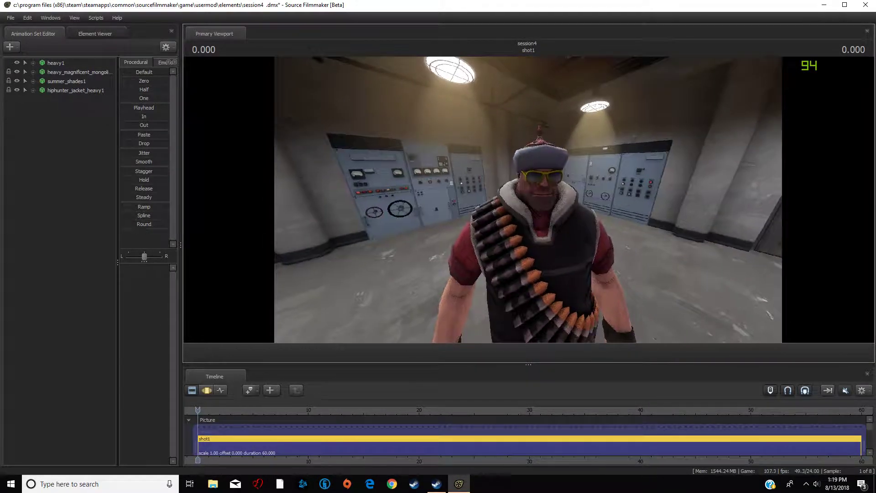
- Add the Minigun Team Fortress item to heavy1, searching for minigun
{"action": "right_click", "coordinate": [61, 67]}
{"action": "left_click", "coordinate": [104, 189]}
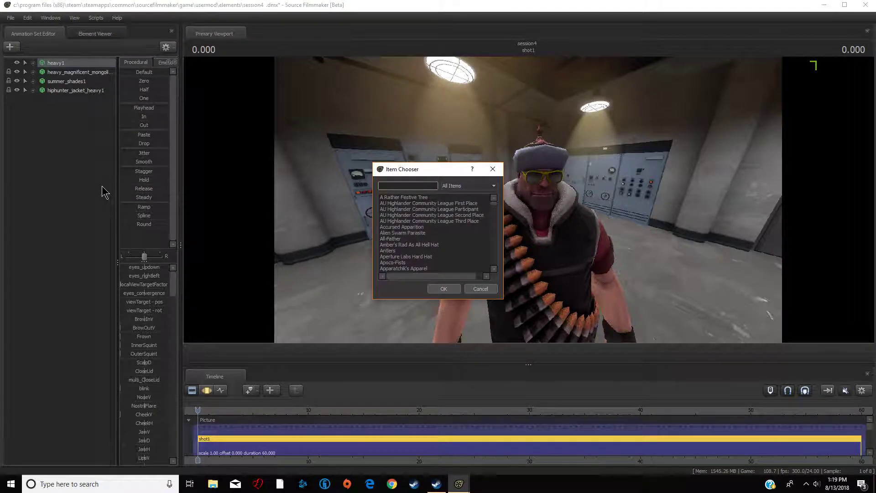
{"action": "type", "text": "heavy"}
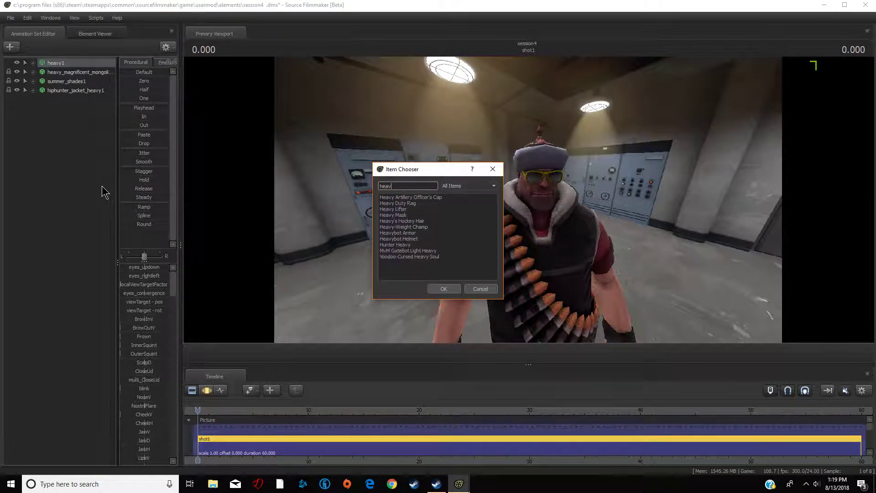
{"action": "key", "text": "BackSpace"}
{"action": "key", "text": "BackSpace"}
{"action": "key", "text": "BackSpace"}
{"action": "key", "text": "BackSpace"}
{"action": "type", "text": "minigun"}
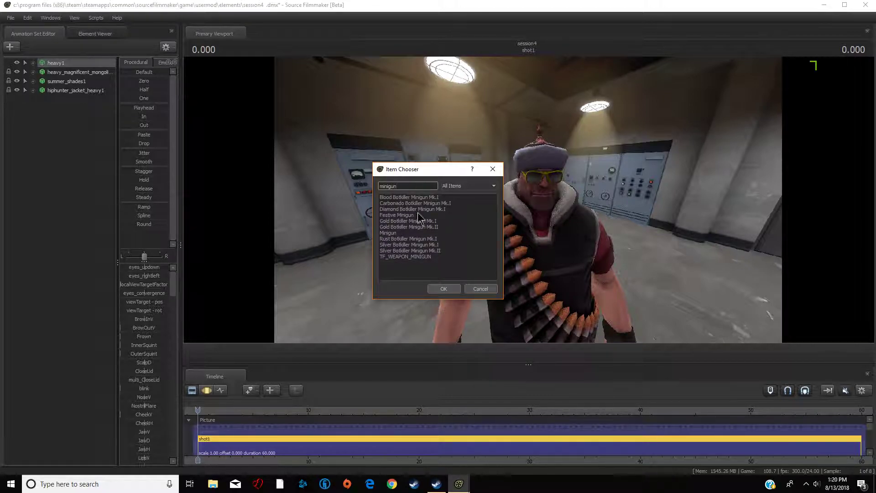
{"action": "left_click", "coordinate": [388, 233]}
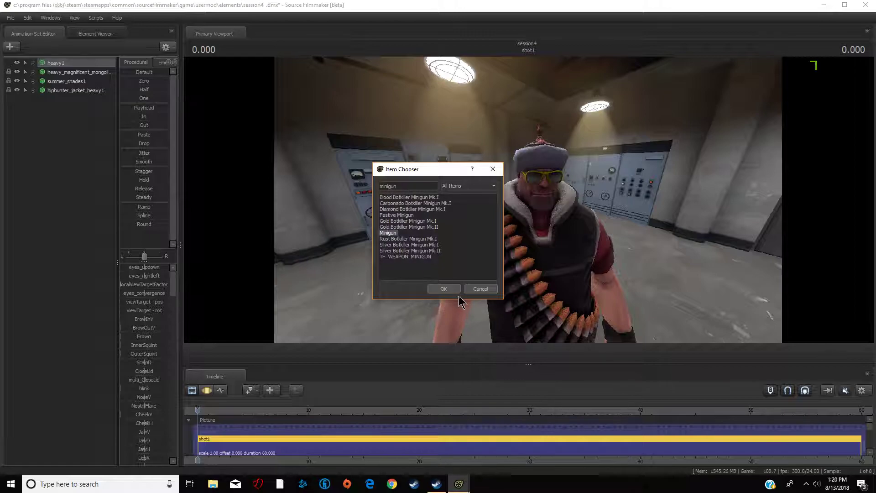
{"action": "left_click", "coordinate": [443, 288]}
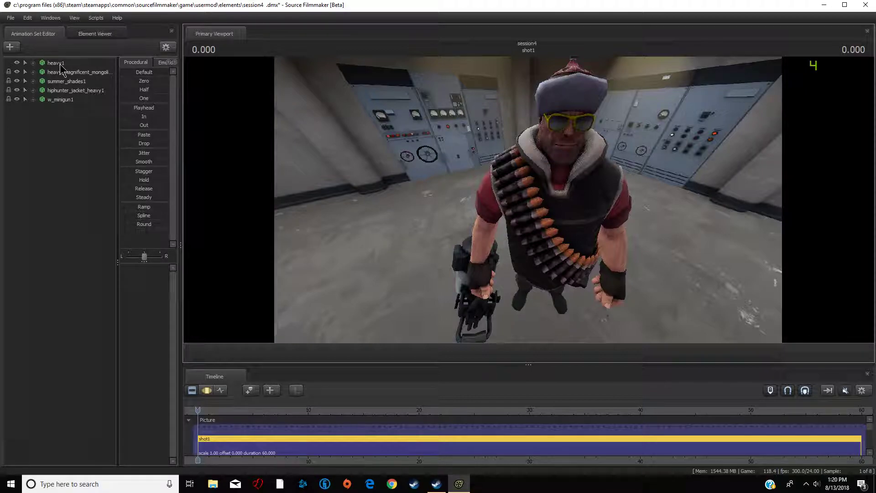
- Import the selectionMenu_Idle sequence onto heavy1 after previewing run_MELEE and run_PRIMARY
{"action": "right_click", "coordinate": [60, 64]}
{"action": "mouse_move", "coordinate": [105, 136]}
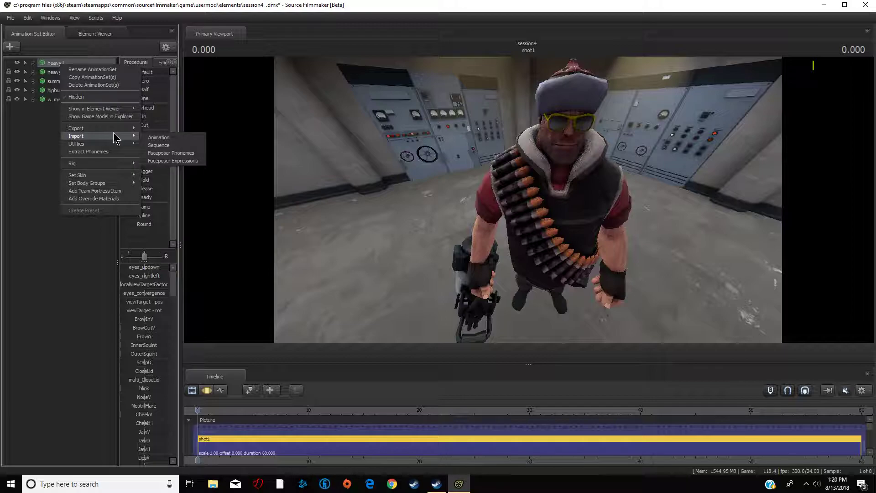
{"action": "left_click", "coordinate": [167, 145]}
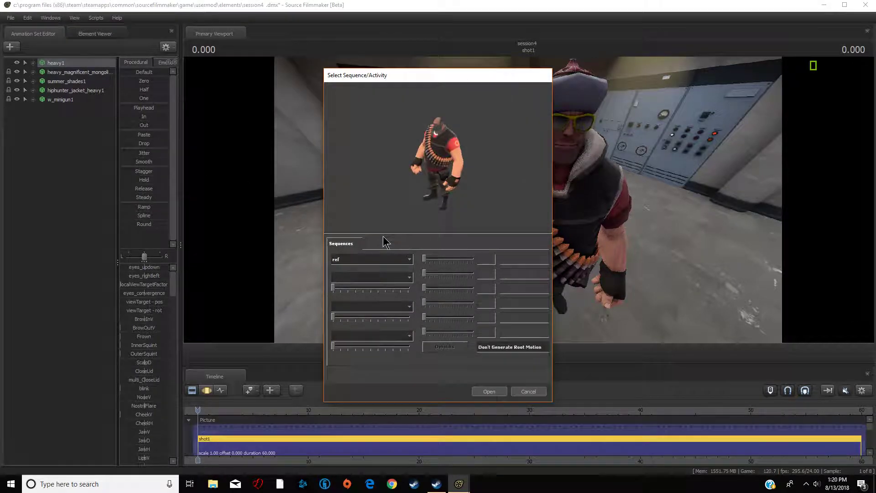
{"action": "left_click", "coordinate": [376, 261]}
{"action": "left_click", "coordinate": [375, 287]}
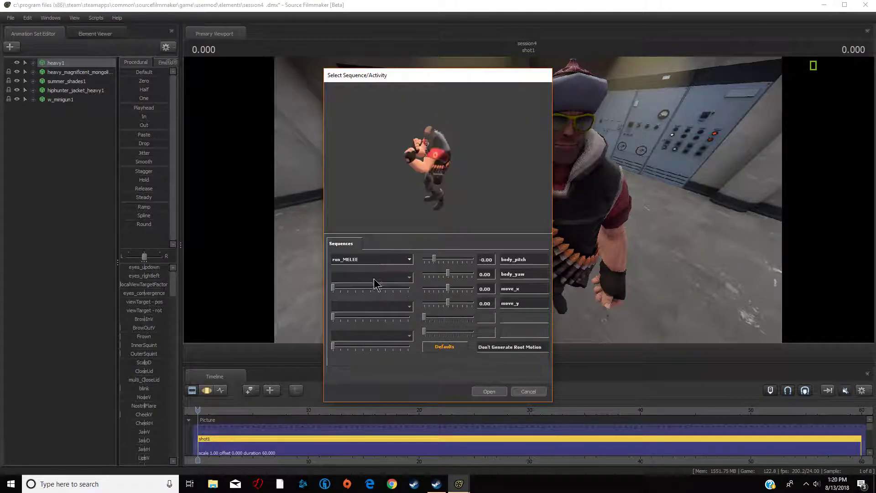
{"action": "left_click", "coordinate": [377, 264]}
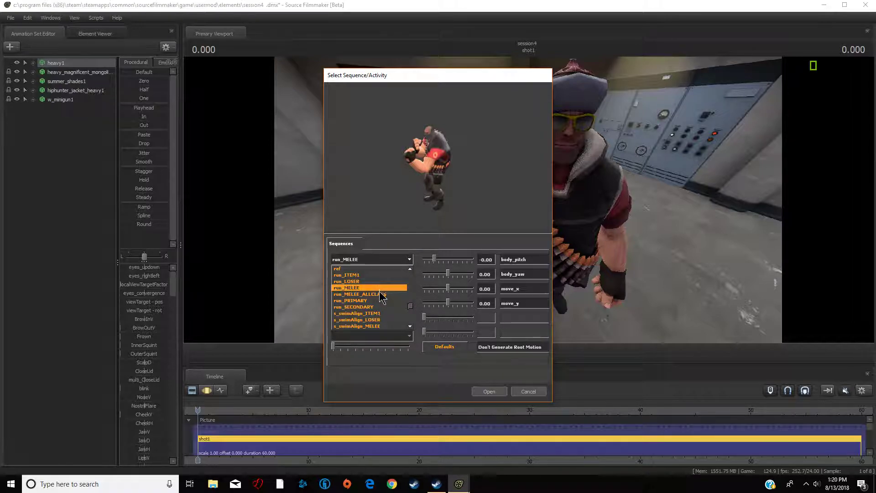
{"action": "left_click", "coordinate": [381, 292]}
{"action": "left_click", "coordinate": [382, 264]}
{"action": "left_click", "coordinate": [376, 279]}
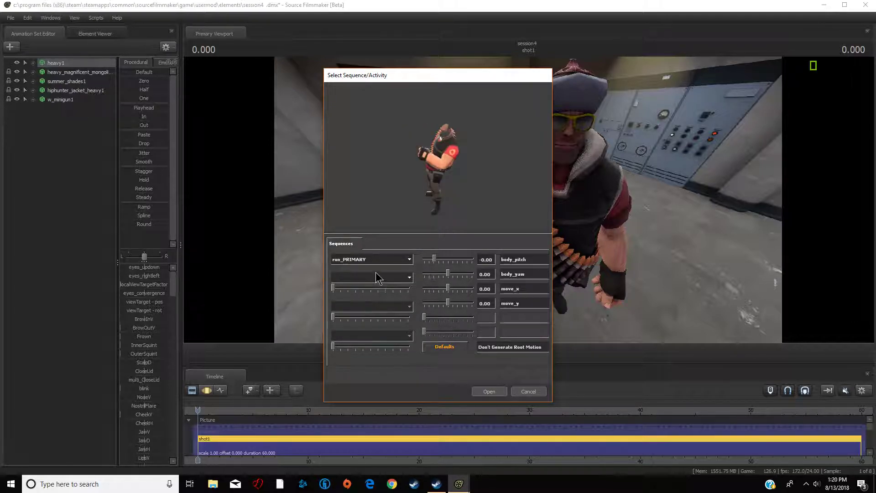
{"action": "left_click", "coordinate": [377, 261]}
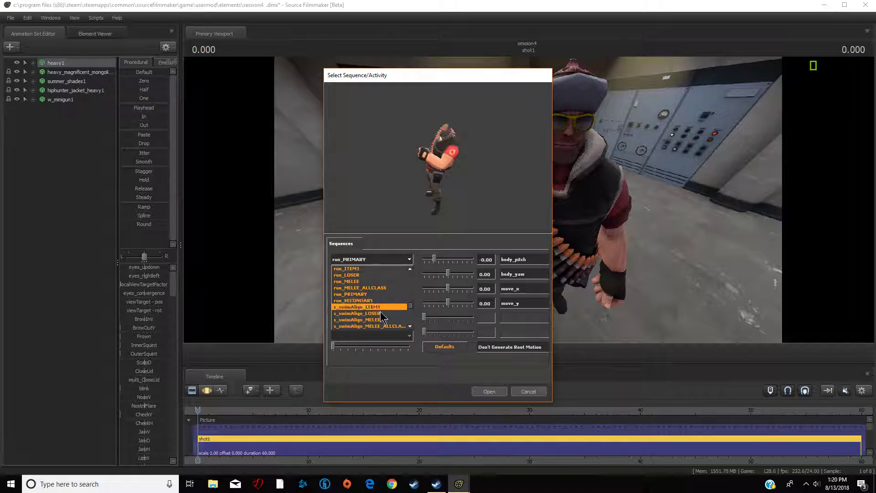
{"action": "scroll", "coordinate": [383, 321], "scroll_direction": "down", "scroll_amount": 2}
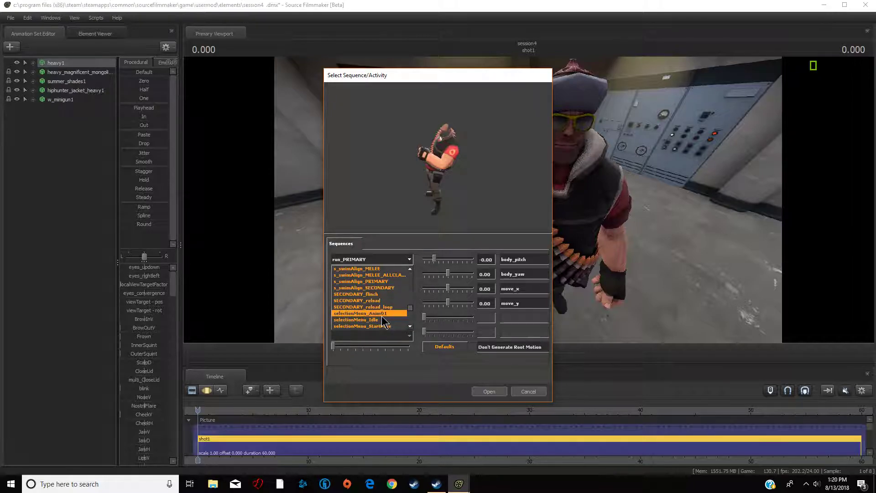
{"action": "left_click", "coordinate": [382, 320]}
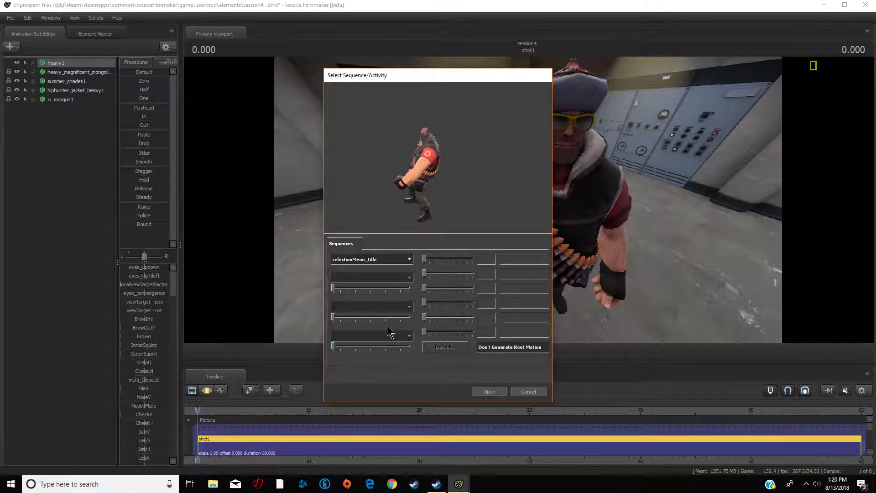
{"action": "left_click", "coordinate": [491, 390]}
- Try to pose the Heavy's left arm and hand by moving them in the viewport
{"action": "left_click_drag", "start_coordinate": [562, 296], "coordinate": [495, 263]}
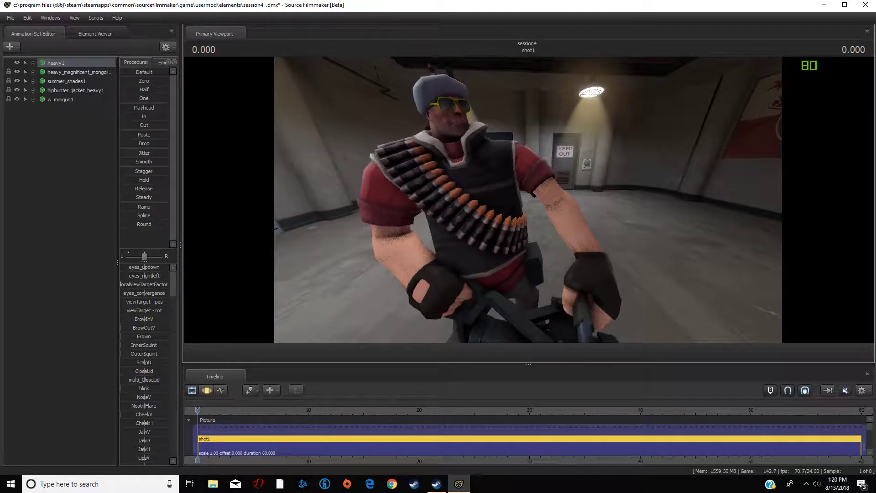
{"action": "left_click_drag", "start_coordinate": [528, 200], "coordinate": [528, 201]}
{"action": "key", "text": "s"}
{"action": "key", "text": "F3"}
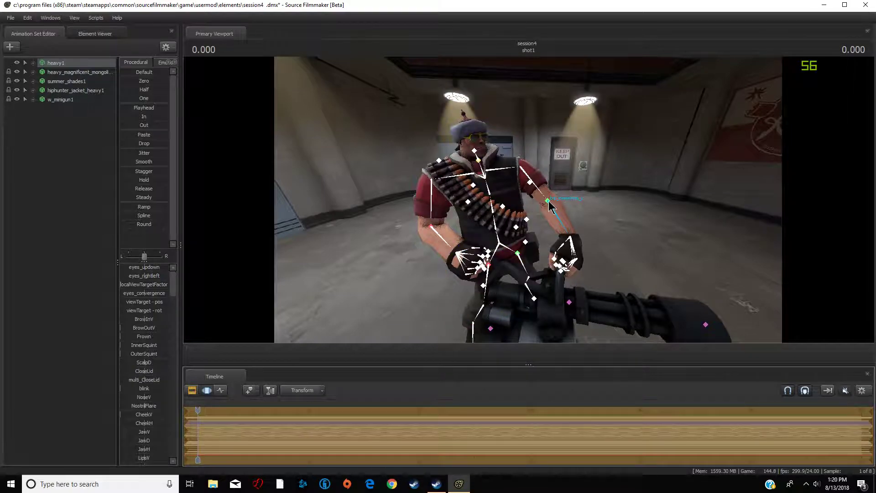
{"action": "left_click", "coordinate": [548, 200]}
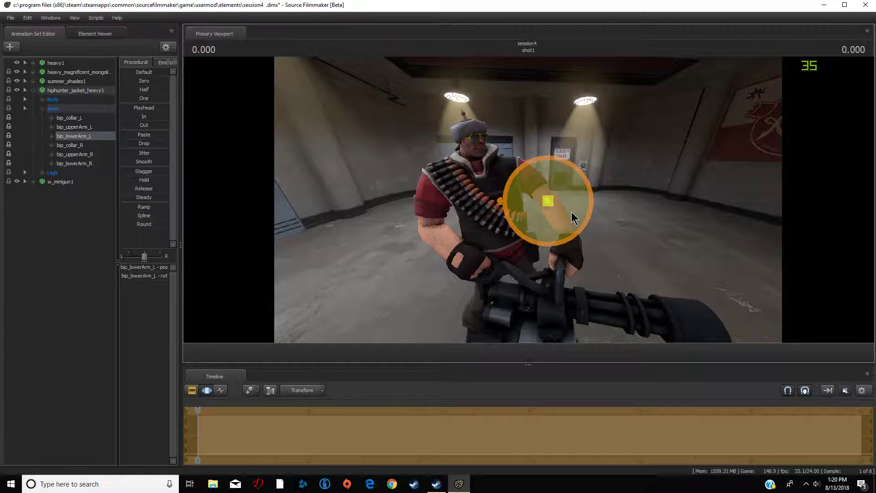
{"action": "key", "text": "ctrl"}
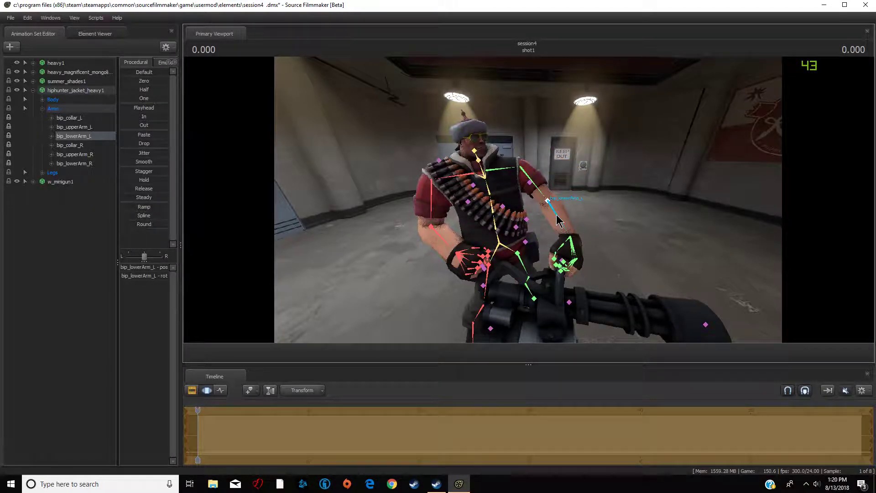
{"action": "left_click", "coordinate": [562, 214], "text": "ctrl"}
{"action": "left_click_drag", "start_coordinate": [562, 192], "coordinate": [579, 135]}
{"action": "left_click", "coordinate": [567, 174]}
{"action": "left_click_drag", "start_coordinate": [653, 185], "coordinate": [597, 179]}
{"action": "key", "text": "d"}
{"action": "key", "text": "a"}
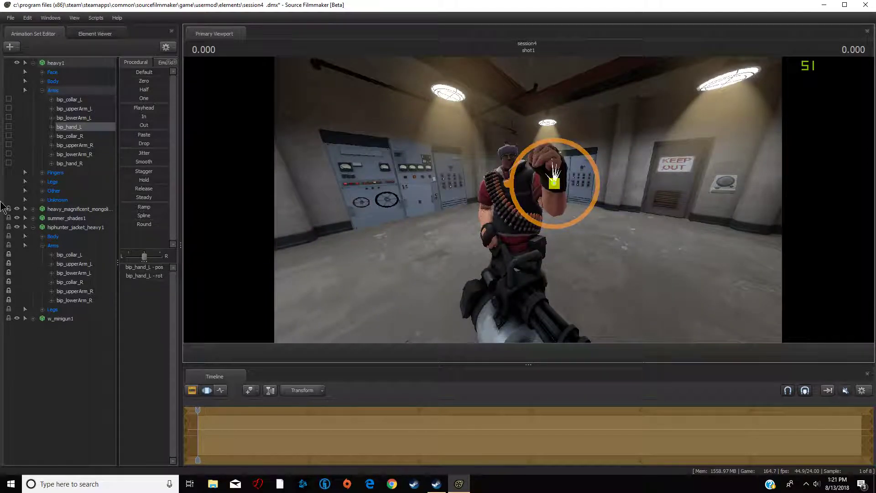
- Re-import the selectionMenu_Idle sequence onto heavy1 after previewing selectionMenu_Anim01
{"action": "left_click", "coordinate": [33, 62]}
{"action": "right_click", "coordinate": [69, 64]}
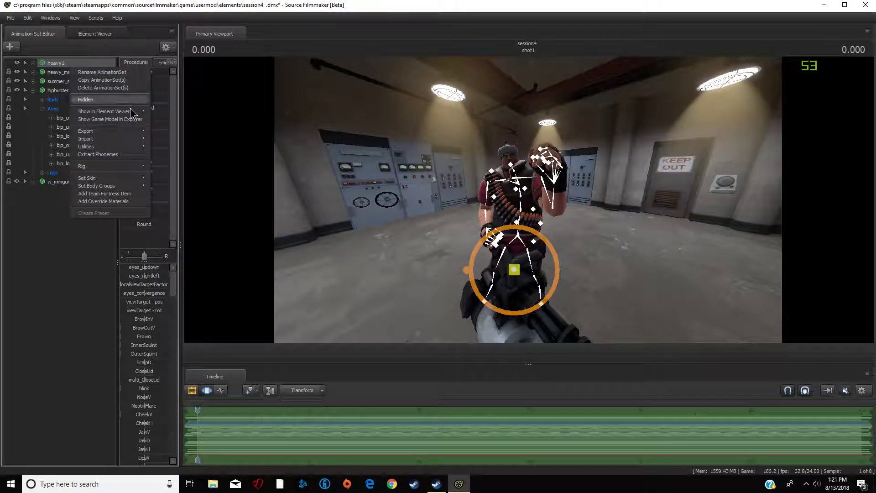
{"action": "mouse_move", "coordinate": [141, 138]}
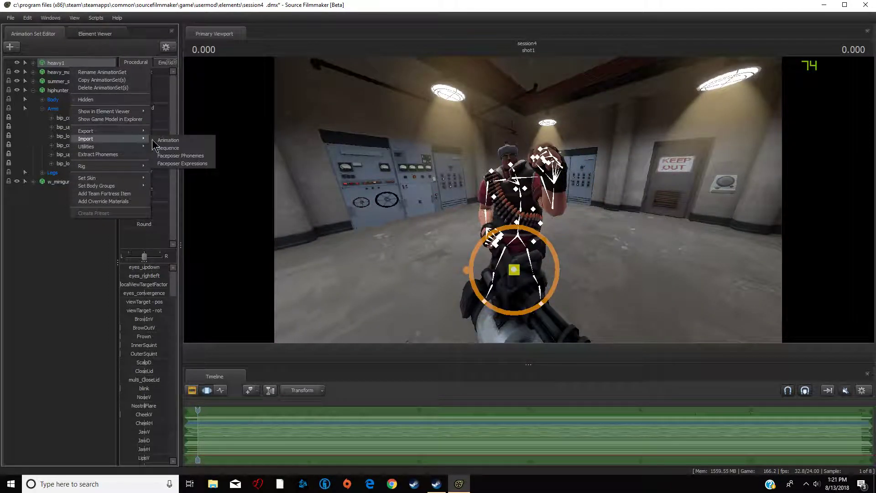
{"action": "left_click", "coordinate": [174, 148]}
{"action": "left_click", "coordinate": [360, 259]}
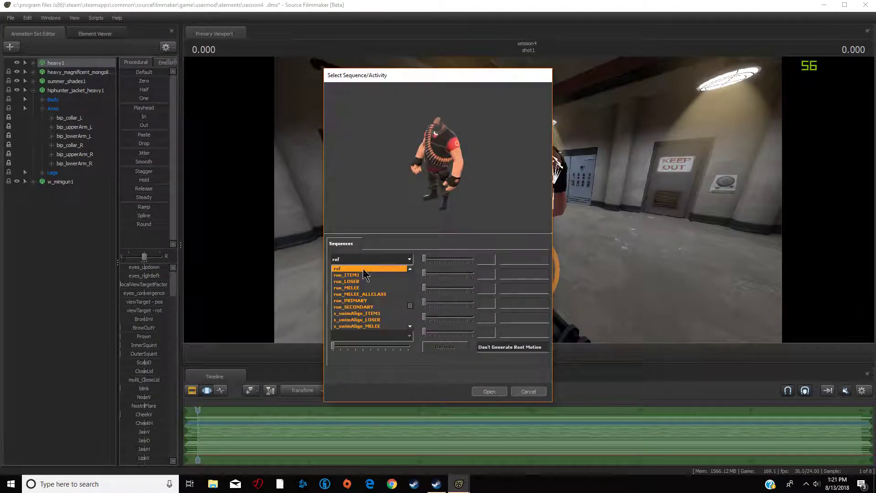
{"action": "scroll", "coordinate": [363, 278], "scroll_direction": "down", "scroll_amount": 4}
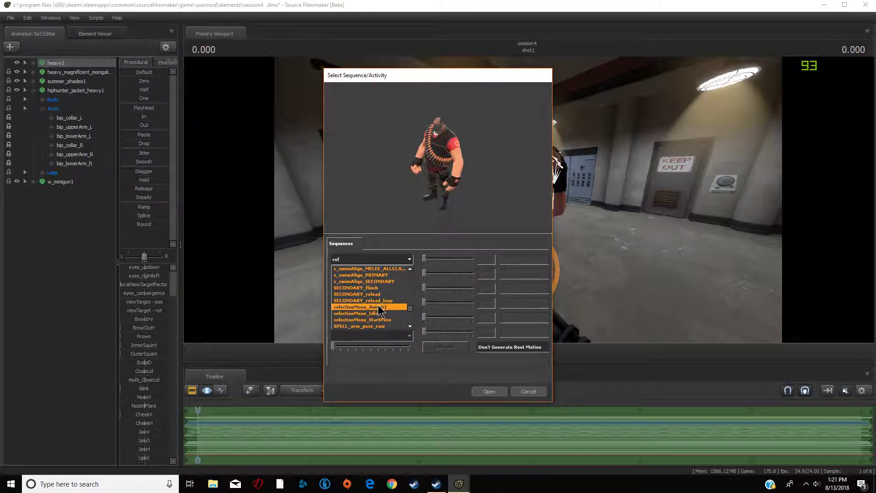
{"action": "double_click", "coordinate": [380, 306]}
{"action": "left_click", "coordinate": [397, 260]}
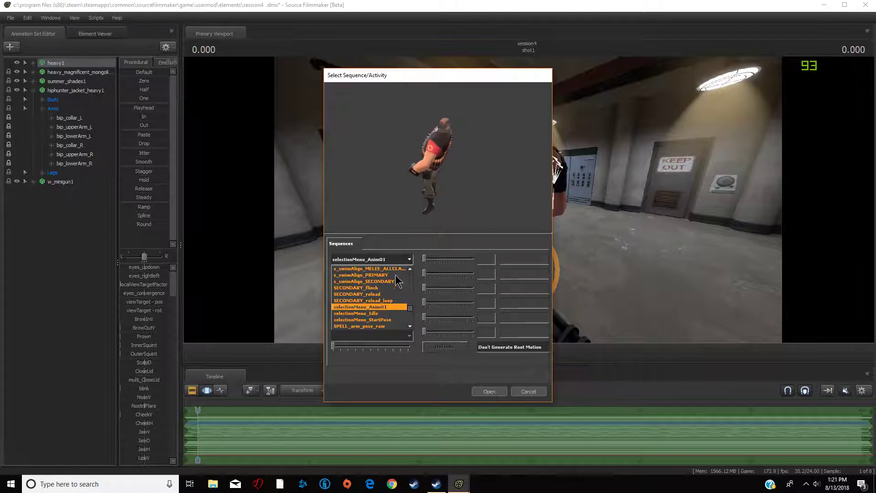
{"action": "left_click", "coordinate": [402, 313]}
{"action": "left_click", "coordinate": [483, 390]}
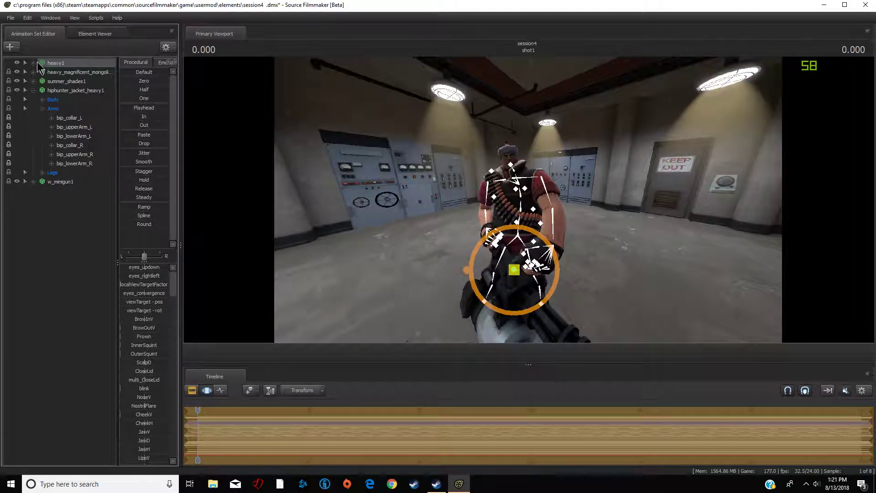
- Create a new particle system animation set, loading the item_fx.pcf particle definition file
{"action": "left_click", "coordinate": [31, 90]}
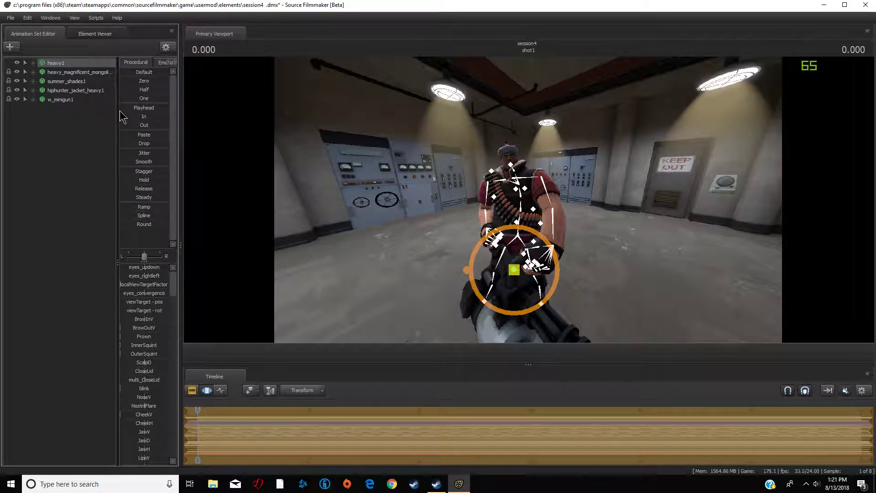
{"action": "key", "text": "F2"}
{"action": "left_click_drag", "start_coordinate": [589, 182], "coordinate": [288, 142]}
{"action": "key", "text": "a"}
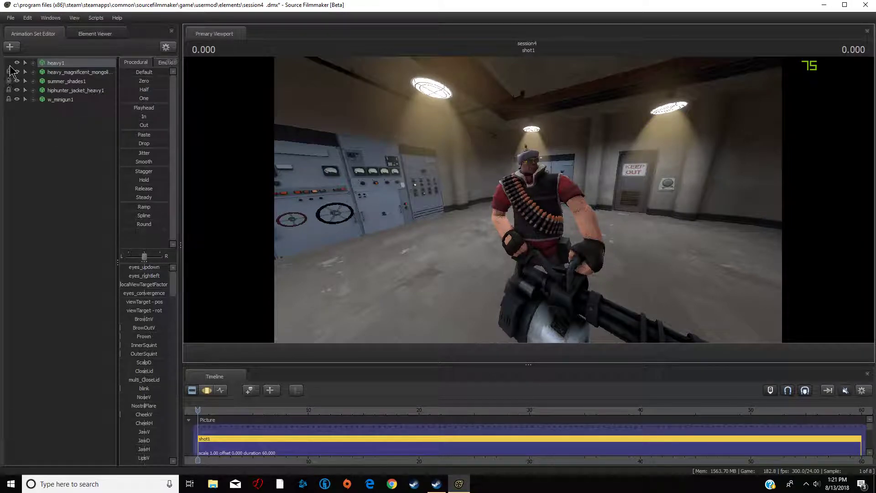
{"action": "left_click", "coordinate": [10, 47]}
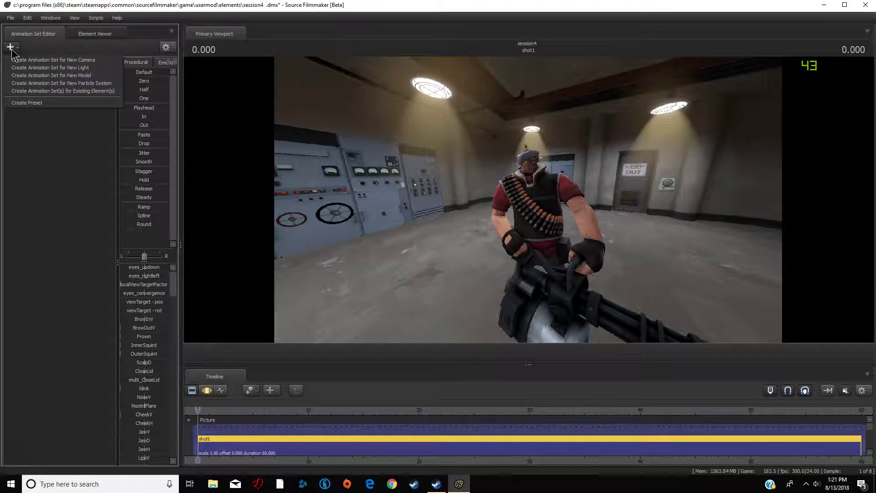
{"action": "left_click", "coordinate": [55, 83]}
{"action": "left_click", "coordinate": [513, 209]}
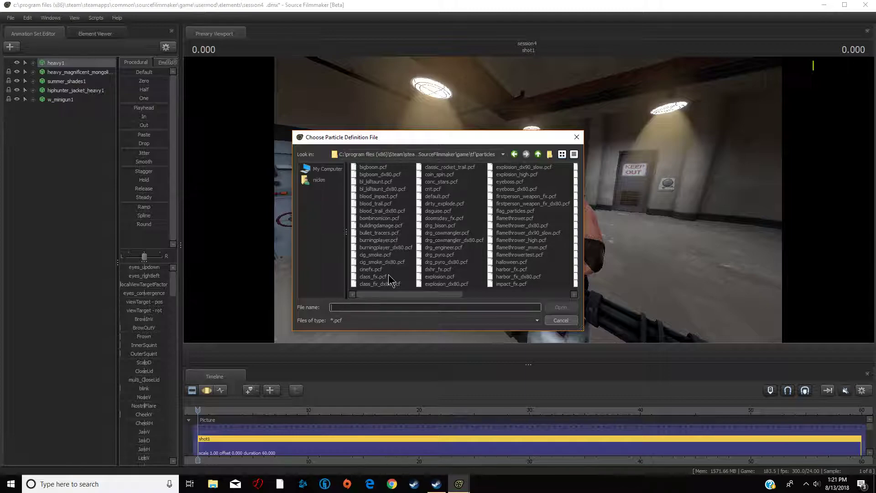
{"action": "left_click_drag", "start_coordinate": [416, 293], "coordinate": [526, 293]}
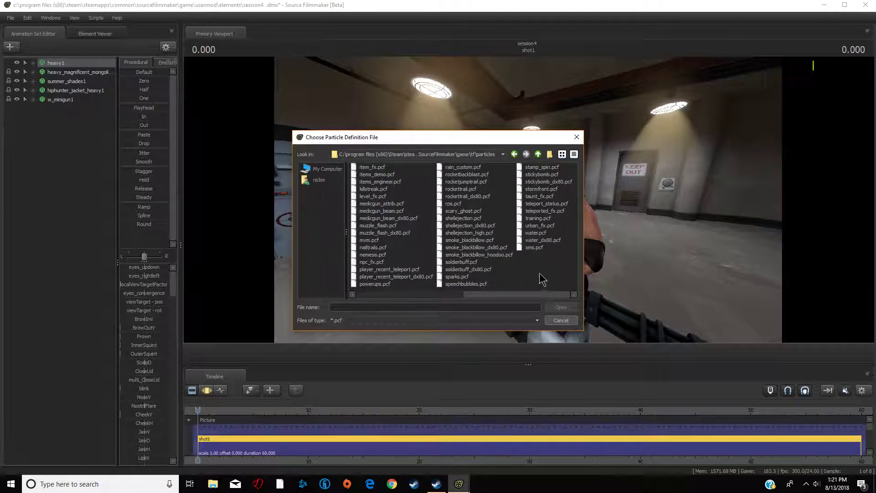
{"action": "left_click", "coordinate": [373, 168]}
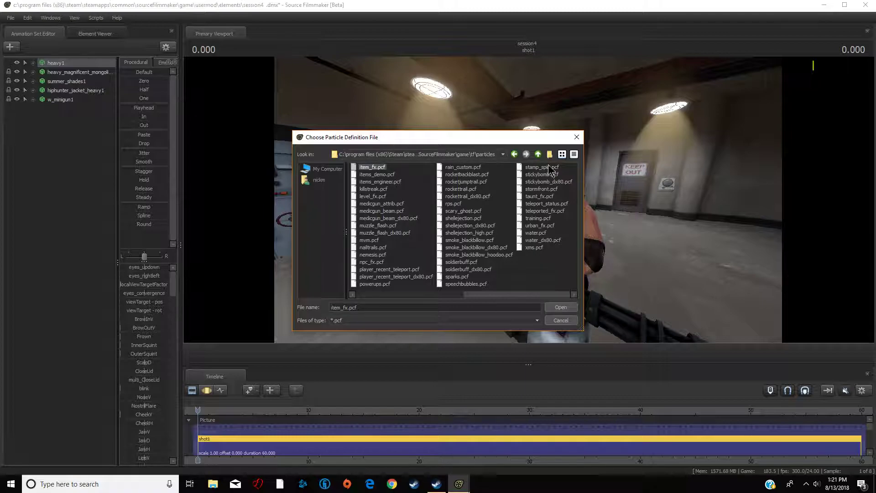
{"action": "left_click", "coordinate": [562, 306]}
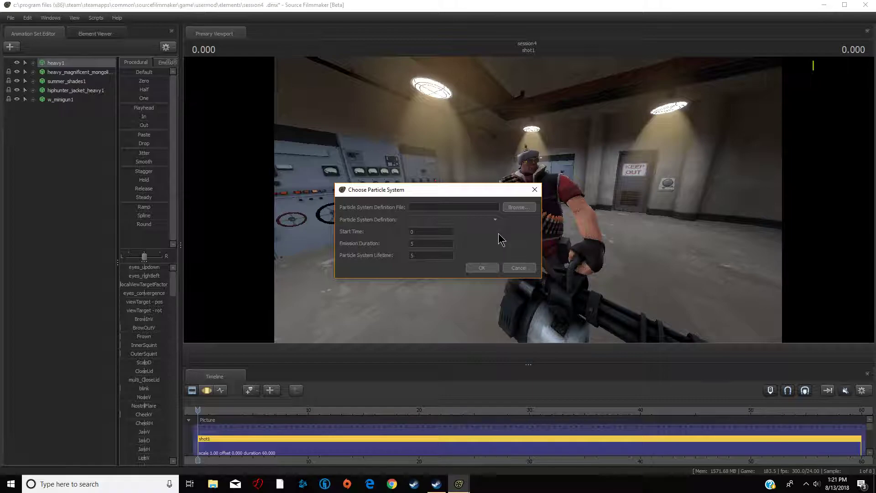
- Pick superrare_stormcloud as the particle system definition from item_fx.pcf and confirm the new particle system
{"action": "left_click", "coordinate": [477, 222]}
{"action": "scroll", "coordinate": [473, 252], "scroll_direction": "down", "scroll_amount": 5}
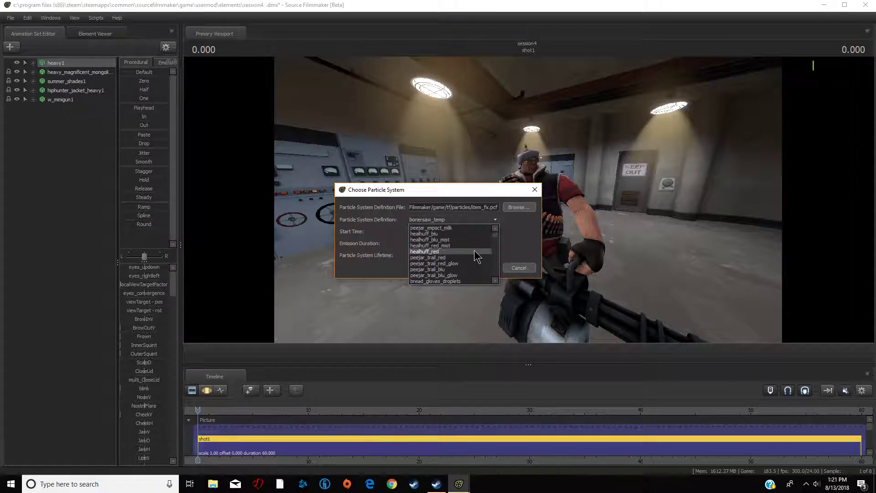
{"action": "scroll", "coordinate": [473, 252], "scroll_direction": "down", "scroll_amount": 5}
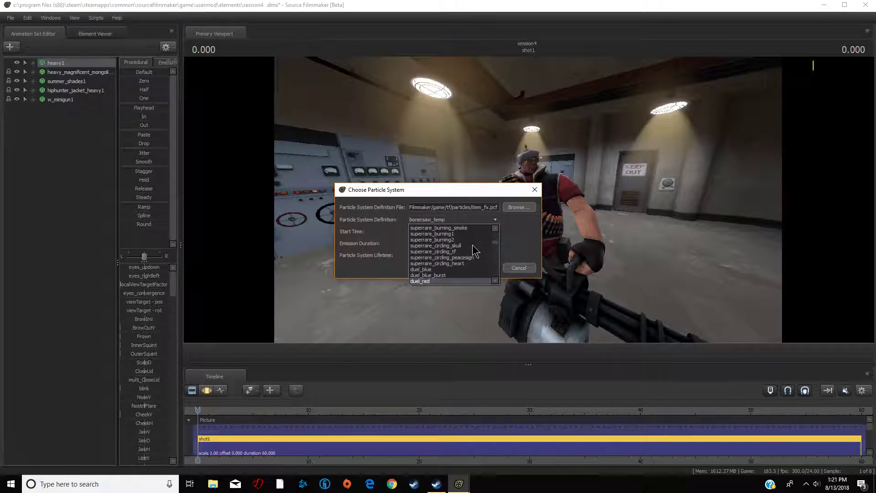
{"action": "scroll", "coordinate": [473, 253], "scroll_direction": "up", "scroll_amount": 5}
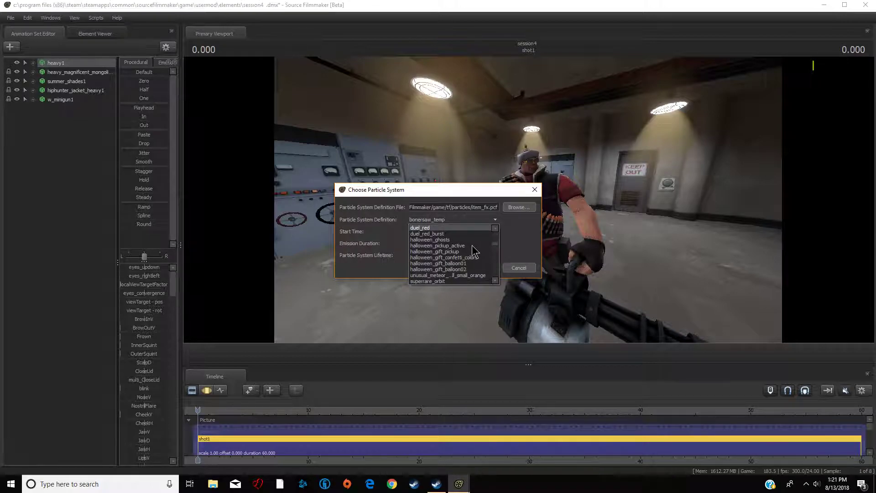
{"action": "scroll", "coordinate": [473, 256], "scroll_direction": "down", "scroll_amount": 2}
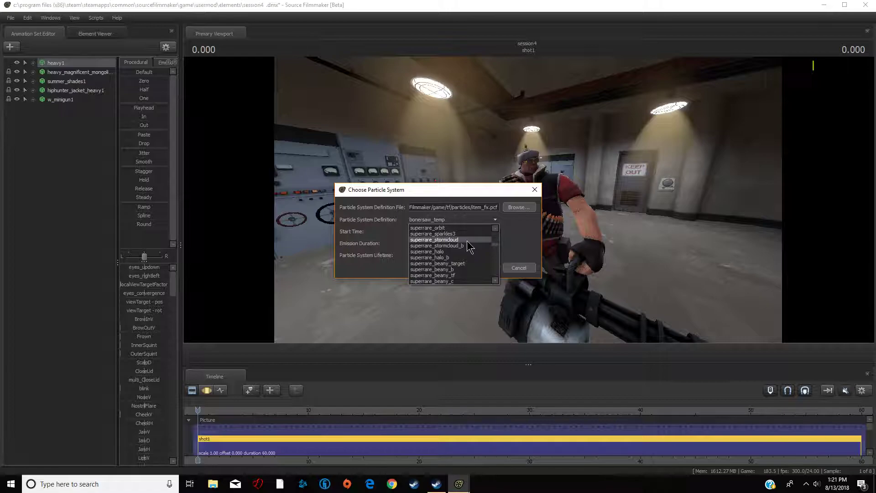
{"action": "left_click", "coordinate": [467, 241]}
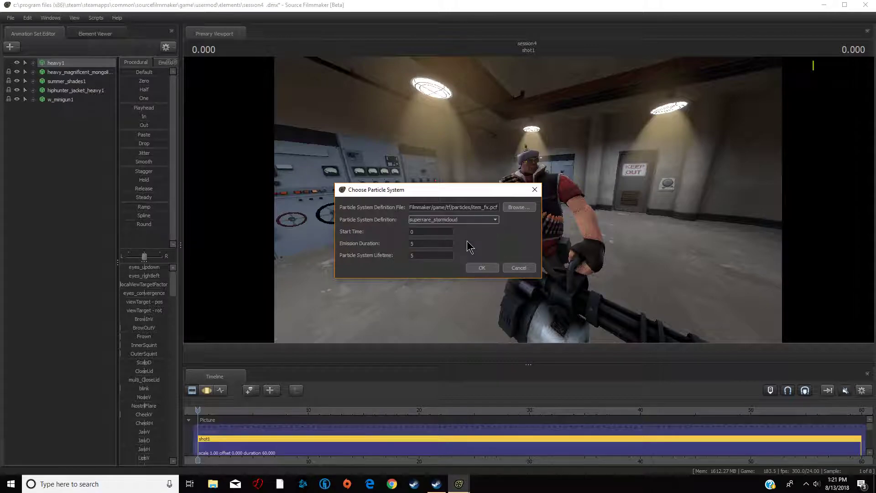
{"action": "left_click", "coordinate": [437, 244]}
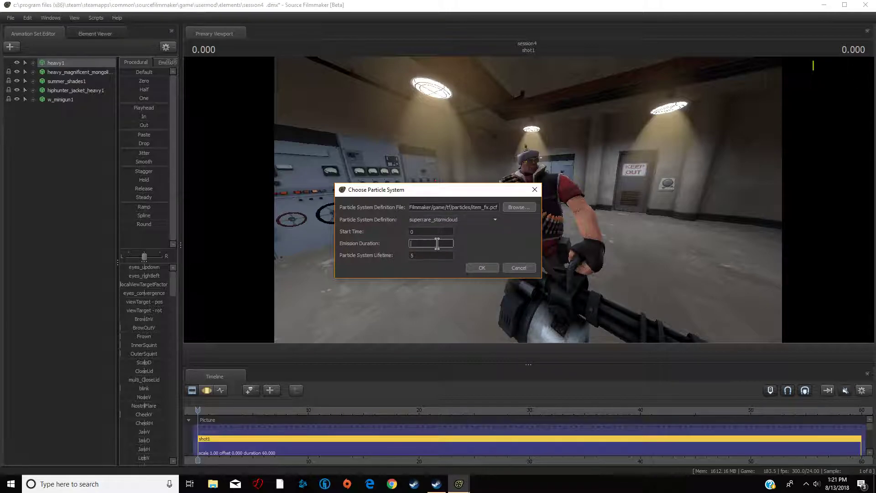
{"action": "left_click", "coordinate": [429, 255]}
{"action": "key", "text": "BackSpace"}
{"action": "left_click", "coordinate": [483, 268]}
- Examine heavy1's body bone hierarchy and the stormcloud particle's transform and control point entries
{"action": "left_click", "coordinate": [32, 63]}
{"action": "left_click", "coordinate": [41, 82]}
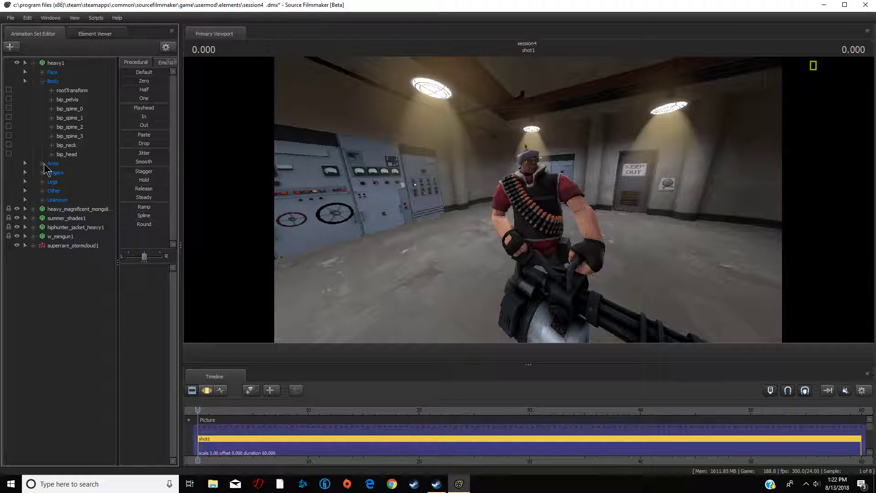
{"action": "left_click", "coordinate": [33, 63]}
{"action": "left_click", "coordinate": [33, 64]}
{"action": "left_click", "coordinate": [73, 156]}
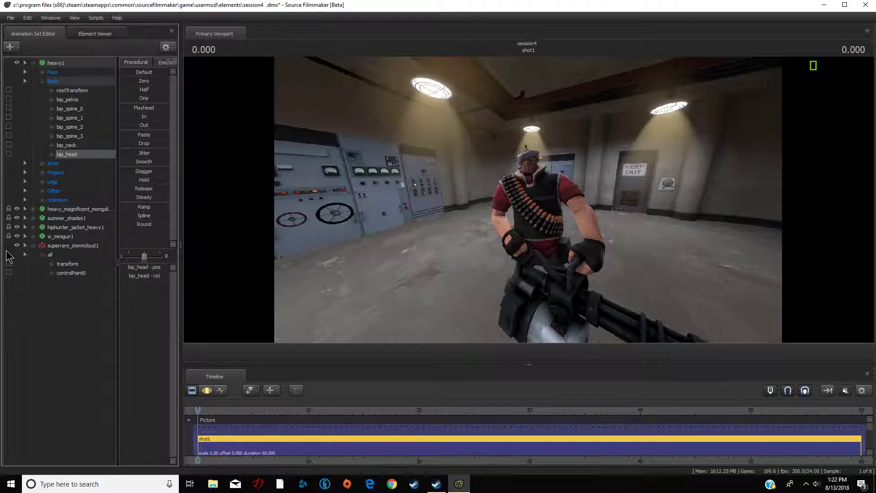
{"action": "left_click", "coordinate": [32, 62]}
{"action": "left_click", "coordinate": [32, 109]}
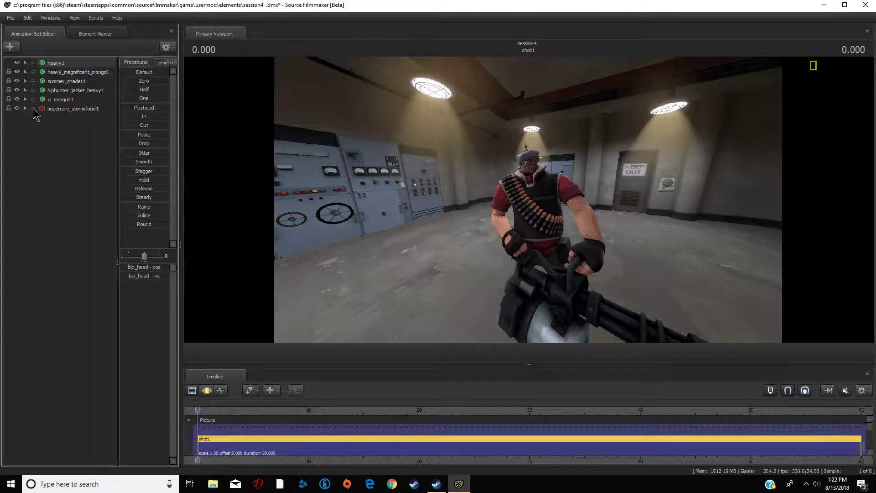
- Position the superrare_stormcloud1 particle in the scene and move the playhead to 5.25 seconds
{"action": "key", "text": "F3"}
{"action": "left_click_drag", "start_coordinate": [72, 109], "coordinate": [170, 79]}
{"action": "left_click_drag", "start_coordinate": [604, 183], "coordinate": [528, 199]}
{"action": "key", "text": "d"}
{"action": "key", "text": "F2"}
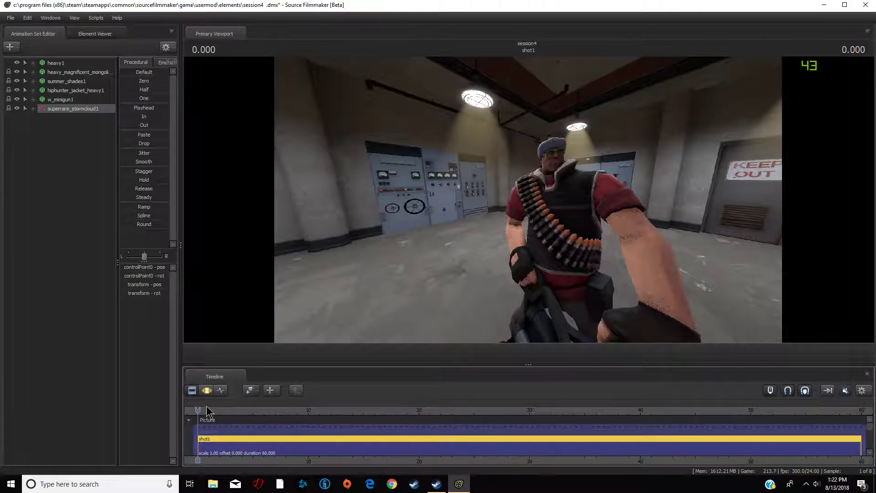
{"action": "left_click_drag", "start_coordinate": [201, 408], "coordinate": [256, 407]}
{"action": "left_click_drag", "start_coordinate": [418, 210], "coordinate": [520, 203]}
- Add a new model animation set using the Demoman hwm player model
{"action": "left_click", "coordinate": [10, 46]}
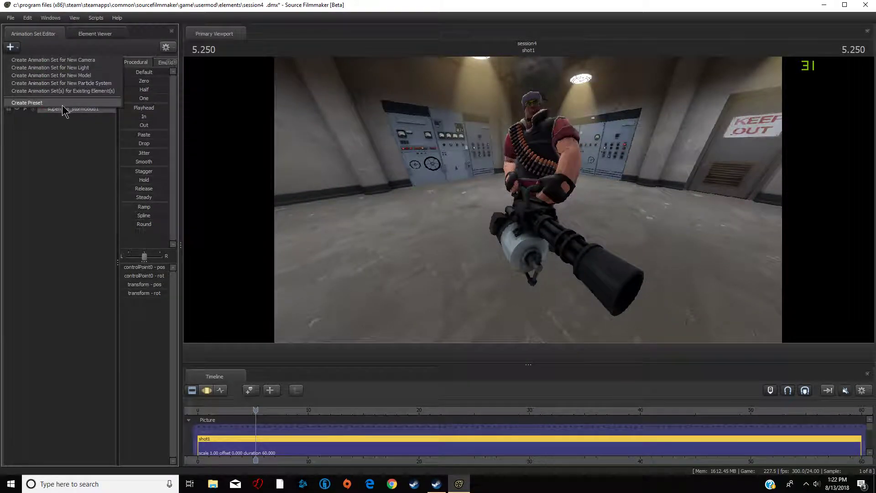
{"action": "left_click", "coordinate": [69, 75]}
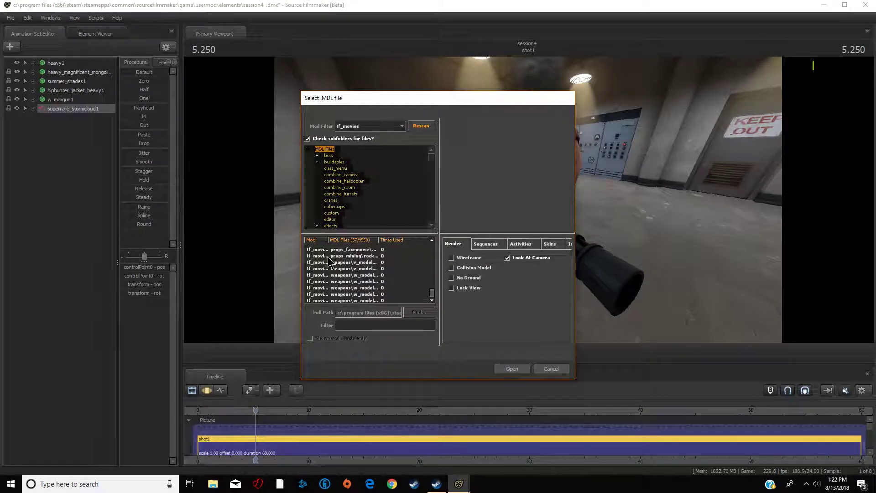
{"action": "scroll", "coordinate": [381, 297], "scroll_direction": "up", "scroll_amount": 10}
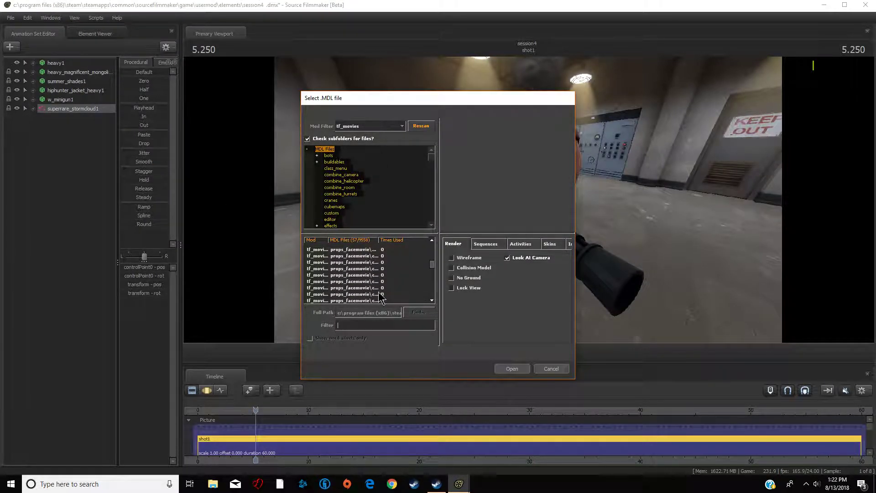
{"action": "scroll", "coordinate": [379, 280], "scroll_direction": "up", "scroll_amount": 2}
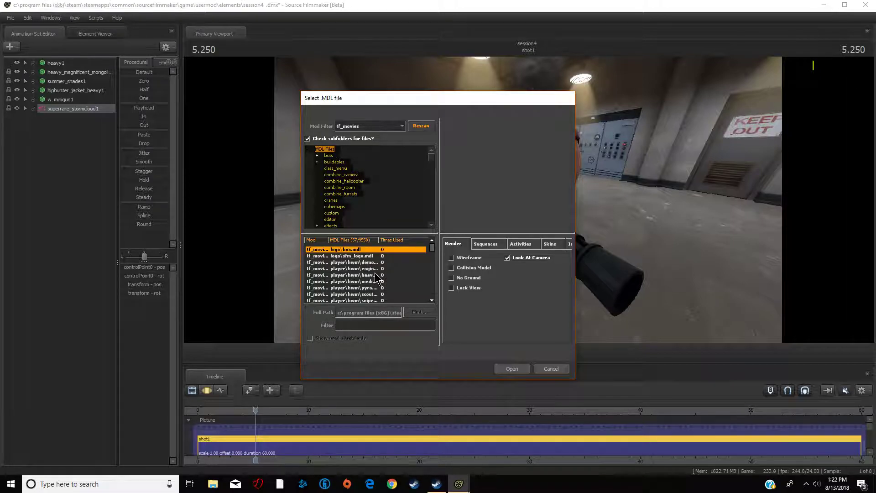
{"action": "left_click", "coordinate": [372, 262]}
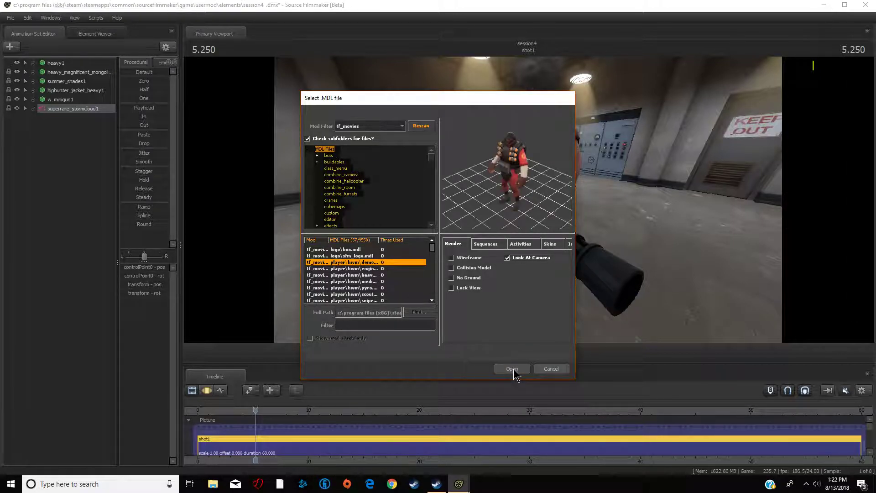
{"action": "left_click", "coordinate": [510, 369]}
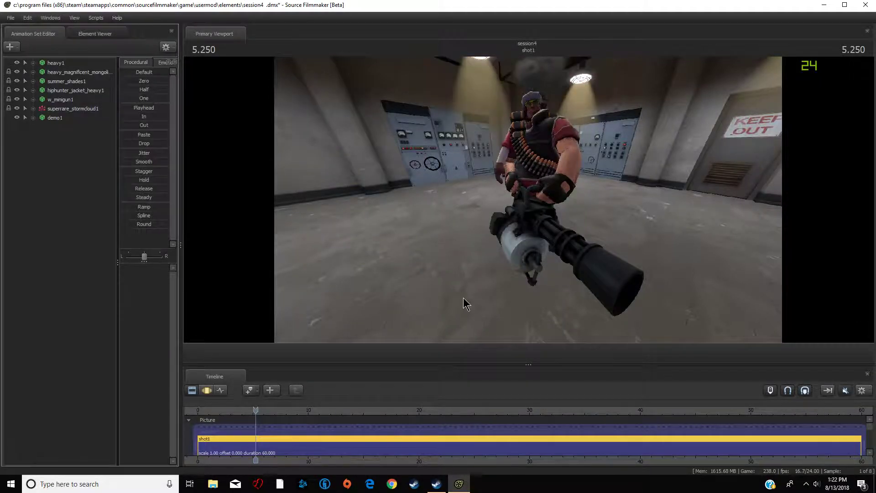
- Select the Demoman's root transform and drag him across the floor toward the Heavy
{"action": "left_click_drag", "start_coordinate": [520, 246], "coordinate": [519, 245]}
{"action": "key", "text": "F3"}
{"action": "key", "text": "ctrl"}
{"action": "left_click", "coordinate": [497, 249], "text": "ctrl"}
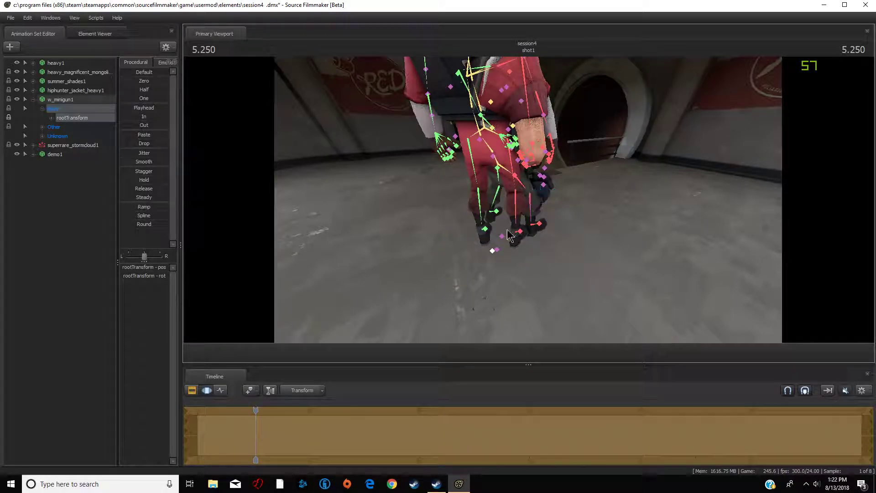
{"action": "left_click", "coordinate": [500, 237], "text": "ctrl"}
{"action": "left_click_drag", "start_coordinate": [501, 234], "coordinate": [372, 215], "text": "ctrl"}
{"action": "key", "text": "d"}
{"action": "key", "text": "d"}
{"action": "key", "text": "s"}
{"action": "left_click_drag", "start_coordinate": [502, 199], "coordinate": [530, 203]}
{"action": "key", "text": "a"}
{"action": "left_click_drag", "start_coordinate": [498, 223], "coordinate": [535, 256]}
{"action": "key", "text": "s"}
- Reposition and rotate the Demoman to stand beside the Heavy facing the camera
{"action": "left_click_drag", "start_coordinate": [596, 188], "coordinate": [525, 202]}
{"action": "left_click_drag", "start_coordinate": [521, 237], "coordinate": [529, 200]}
{"action": "key", "text": "d"}
{"action": "left_click_drag", "start_coordinate": [541, 253], "coordinate": [552, 269]}
{"action": "key", "text": "a"}
{"action": "left_click_drag", "start_coordinate": [558, 220], "coordinate": [602, 220]}
{"action": "mouse_move", "coordinate": [565, 280]}
{"action": "left_mouse_down"}
{"action": "mouse_move", "coordinate": [556, 287]}
{"action": "mouse_move", "coordinate": [565, 290]}
{"action": "mouse_move", "coordinate": [560, 280]}
{"action": "left_mouse_up"}
{"action": "left_click_drag", "start_coordinate": [584, 316], "coordinate": [488, 341]}
{"action": "key", "text": "a"}
{"action": "key", "text": "s"}
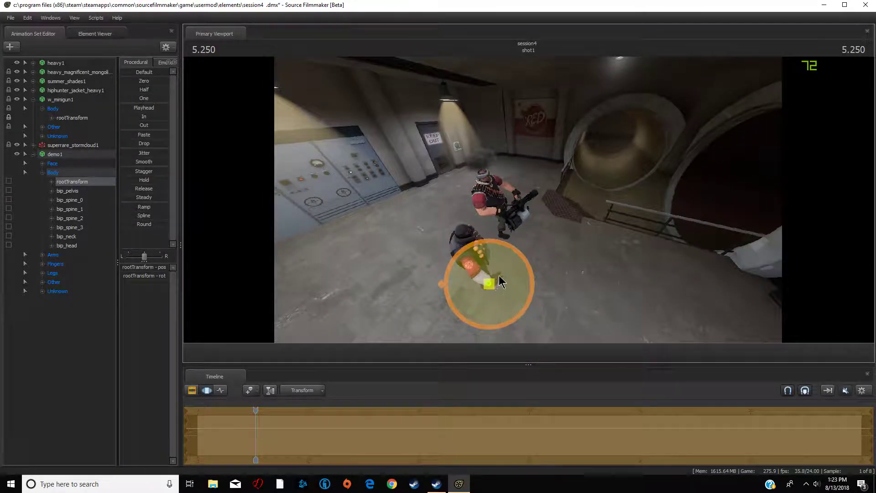
{"action": "left_click_drag", "start_coordinate": [499, 275], "coordinate": [367, 244]}
{"action": "key", "text": "s"}
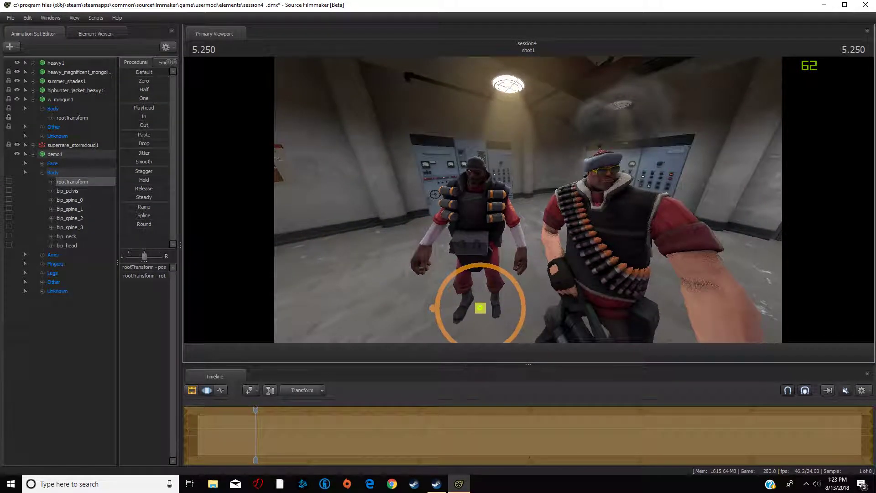
{"action": "left_click_drag", "start_coordinate": [435, 195], "coordinate": [429, 196]}
{"action": "left_click_drag", "start_coordinate": [449, 294], "coordinate": [461, 295]}
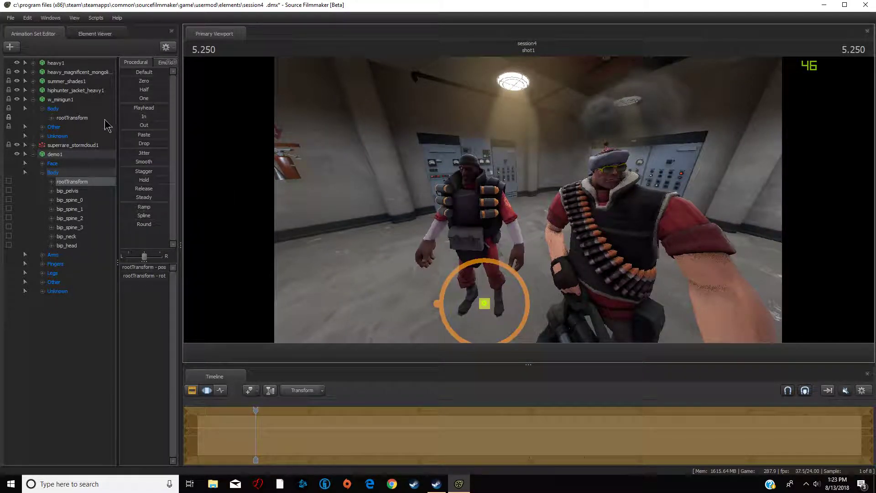
- Add a Team Fortress item to the Demoman, searching for capo and choosing Carouser's Capotain
{"action": "left_click", "coordinate": [32, 154]}
{"action": "left_click", "coordinate": [33, 100]}
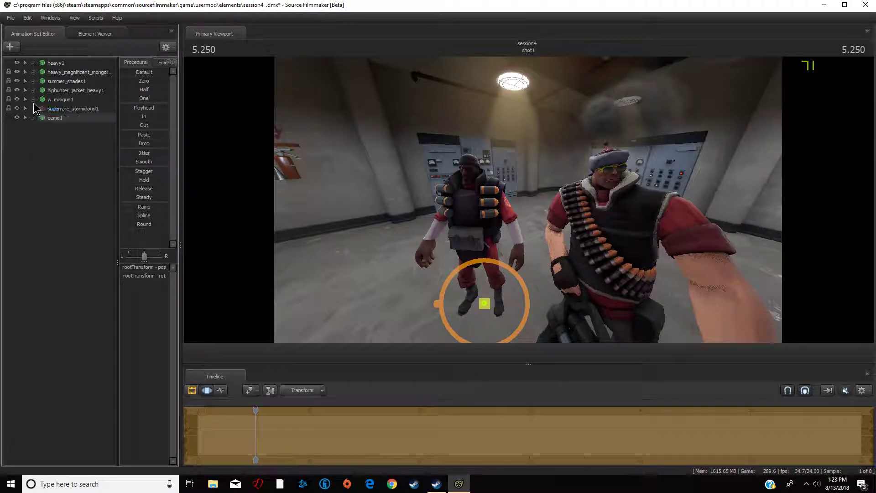
{"action": "right_click", "coordinate": [53, 118]}
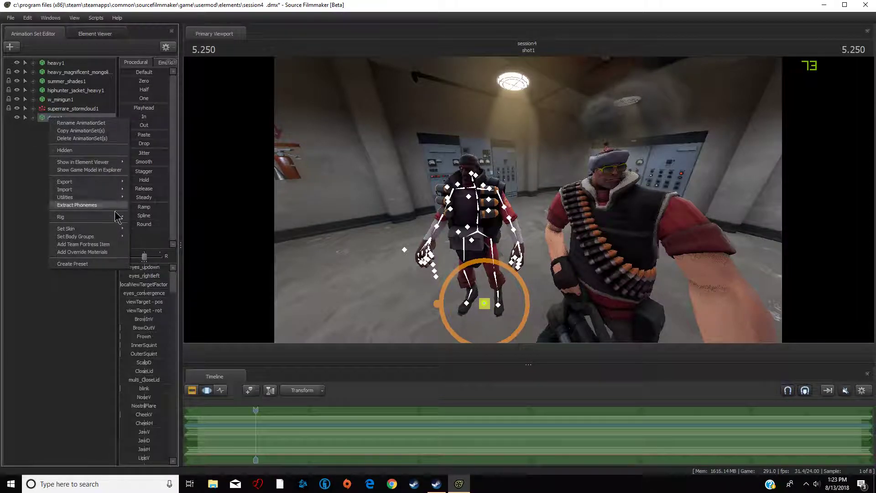
{"action": "left_click", "coordinate": [96, 245]}
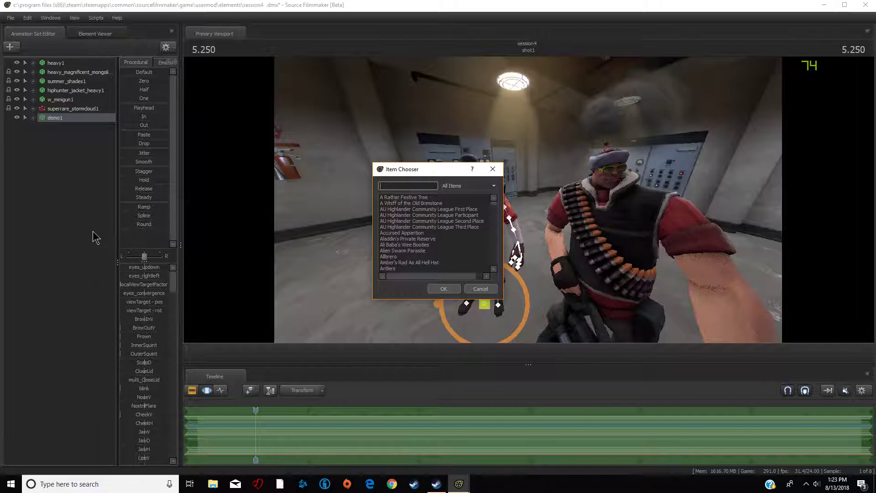
{"action": "type", "text": "capo"}
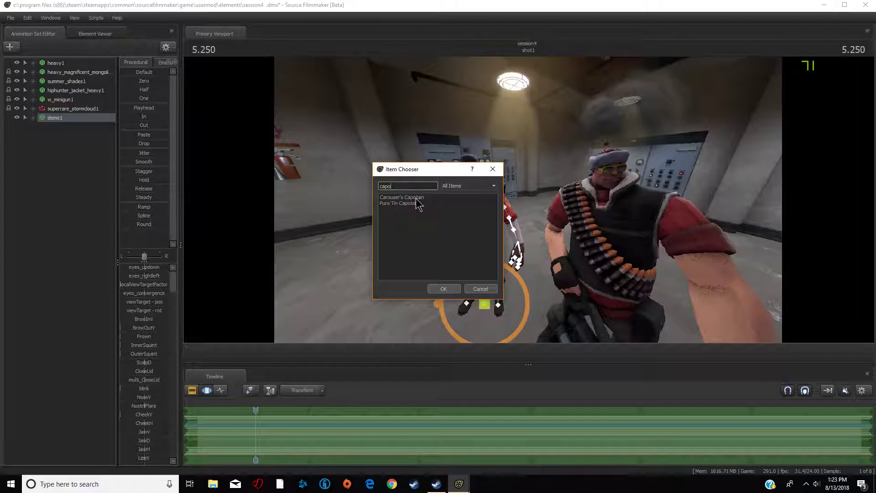
{"action": "left_click", "coordinate": [444, 290]}
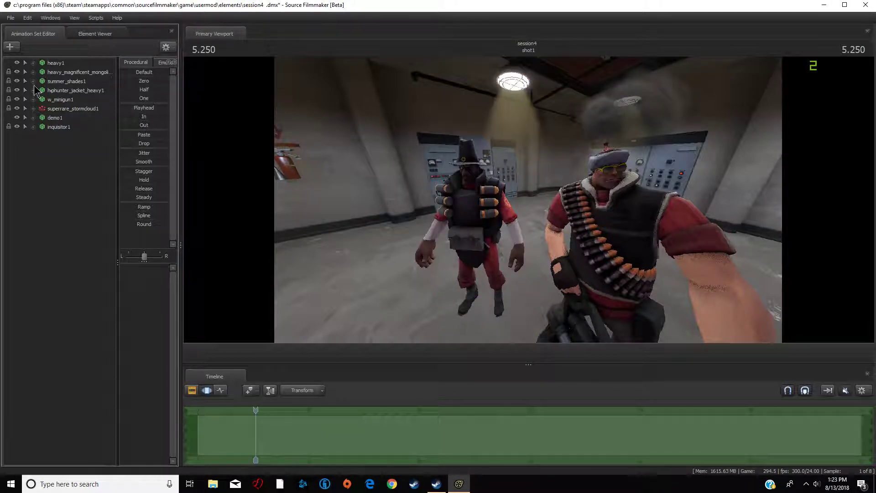
- Delete the demo1 and inquisitor1 animation sets
{"action": "left_click_drag", "start_coordinate": [470, 169], "coordinate": [434, 177]}
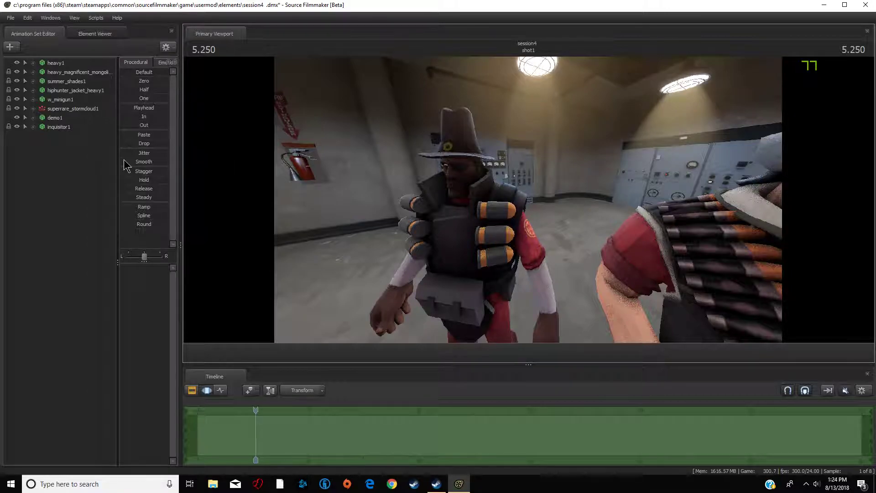
{"action": "right_click", "coordinate": [55, 118]}
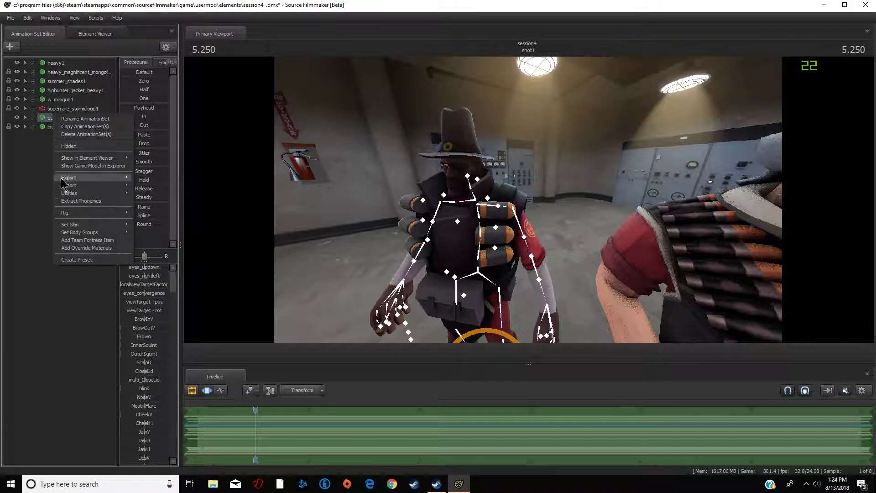
{"action": "left_click", "coordinate": [98, 134]}
{"action": "right_click", "coordinate": [51, 118]}
{"action": "left_click", "coordinate": [98, 134]}
- Create a new model animation set again with the Demoman hwm player model
{"action": "left_click", "coordinate": [10, 47]}
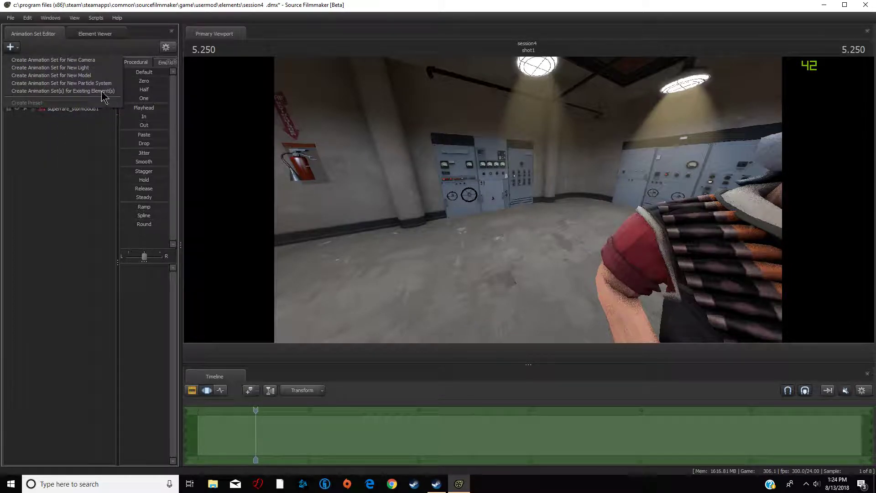
{"action": "left_click", "coordinate": [87, 75]}
{"action": "scroll", "coordinate": [387, 297], "scroll_direction": "up", "scroll_amount": 5}
{"action": "scroll", "coordinate": [387, 292], "scroll_direction": "up", "scroll_amount": 3}
{"action": "left_click", "coordinate": [360, 263]}
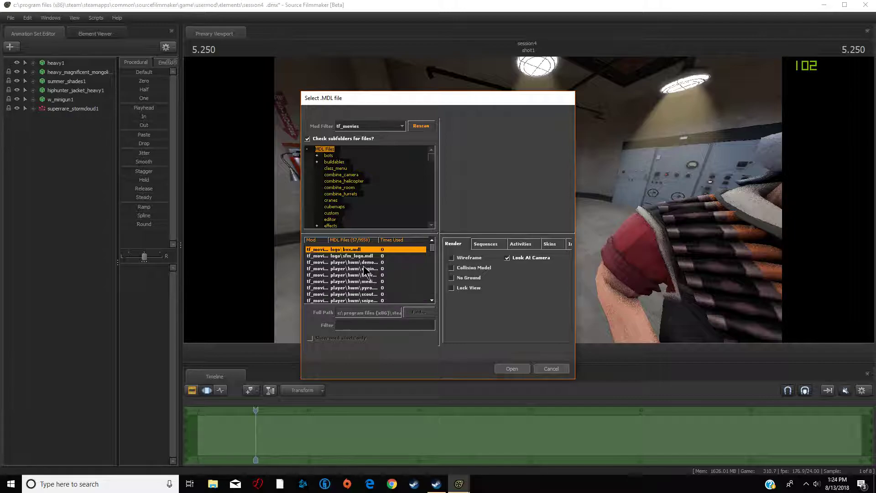
{"action": "left_click", "coordinate": [515, 370]}
- Select the Demoman's root transform and move him next to the Heavy
{"action": "left_click_drag", "start_coordinate": [538, 284], "coordinate": [658, 329]}
{"action": "left_click_drag", "start_coordinate": [547, 247], "coordinate": [527, 199]}
{"action": "key", "text": "ctrl"}
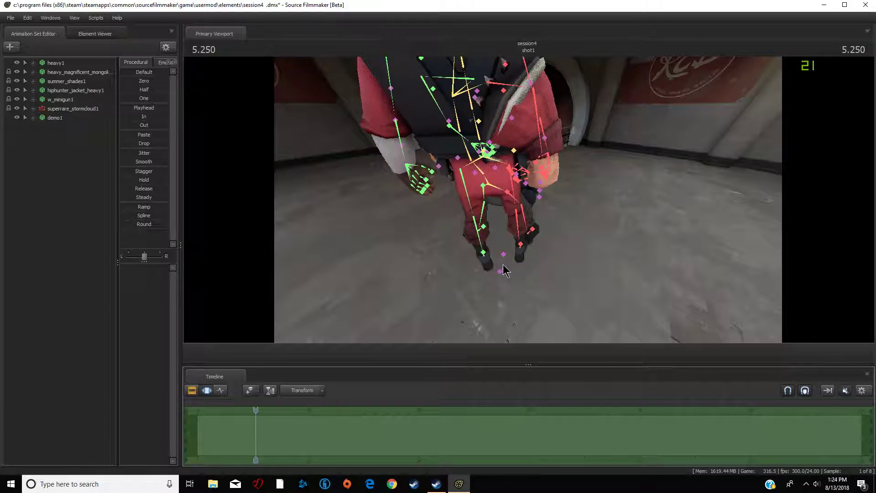
{"action": "left_click", "coordinate": [504, 255], "text": "ctrl"}
{"action": "left_click_drag", "start_coordinate": [503, 255], "coordinate": [600, 247]}
{"action": "key", "text": "s"}
{"action": "left_click_drag", "start_coordinate": [667, 245], "coordinate": [730, 246]}
{"action": "key", "text": "w"}
{"action": "key", "text": "s"}
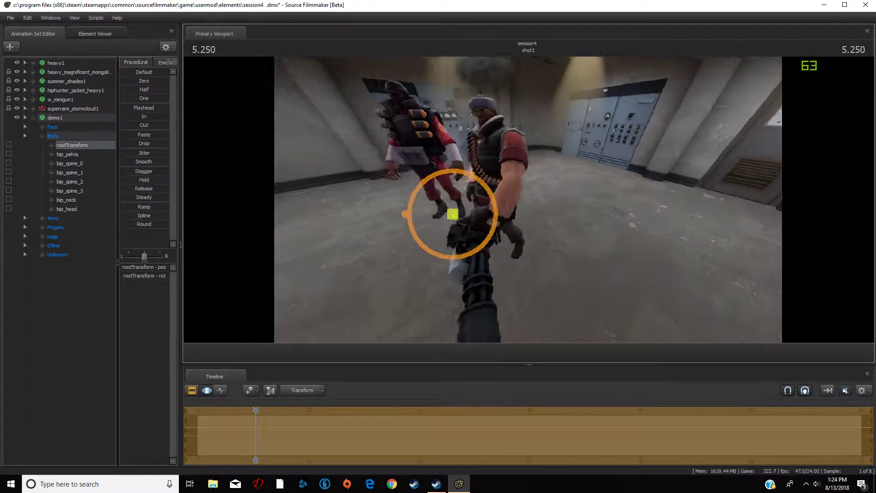
- Reposition and rotate the Demoman to stand beside the Heavy facing the camera
{"action": "left_click_drag", "start_coordinate": [528, 200], "coordinate": [555, 197]}
{"action": "key", "text": "a"}
{"action": "mouse_move", "coordinate": [491, 230]}
{"action": "left_mouse_down"}
{"action": "mouse_move", "coordinate": [504, 233]}
{"action": "mouse_move", "coordinate": [499, 242]}
{"action": "left_mouse_up"}
{"action": "key", "text": "a"}
{"action": "left_click_drag", "start_coordinate": [619, 298], "coordinate": [558, 208]}
{"action": "left_click_drag", "start_coordinate": [543, 260], "coordinate": [570, 264]}
{"action": "key", "text": "w"}
{"action": "key", "text": "d"}
{"action": "left_click_drag", "start_coordinate": [641, 176], "coordinate": [530, 205]}
{"action": "left_click_drag", "start_coordinate": [516, 272], "coordinate": [512, 273]}
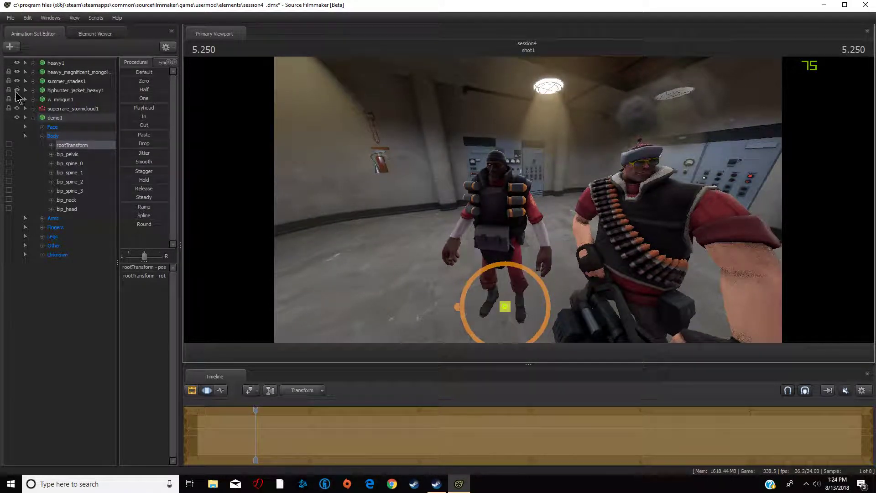
- Add the Bounty Hat to the Demoman as a Team Fortress item
{"action": "left_click", "coordinate": [25, 117]}
{"action": "right_click", "coordinate": [42, 118]}
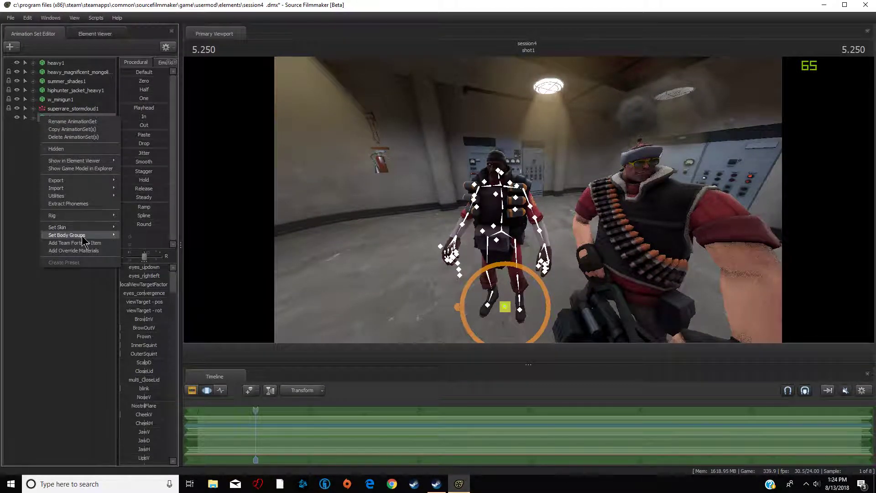
{"action": "left_click", "coordinate": [69, 243]}
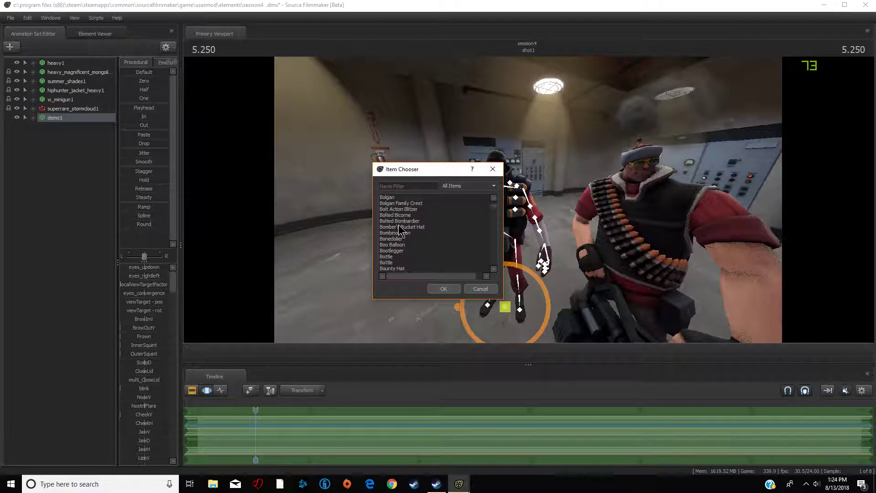
{"action": "scroll", "coordinate": [407, 214], "scroll_direction": "down", "scroll_amount": 1}
{"action": "scroll", "coordinate": [409, 233], "scroll_direction": "down", "scroll_amount": 1}
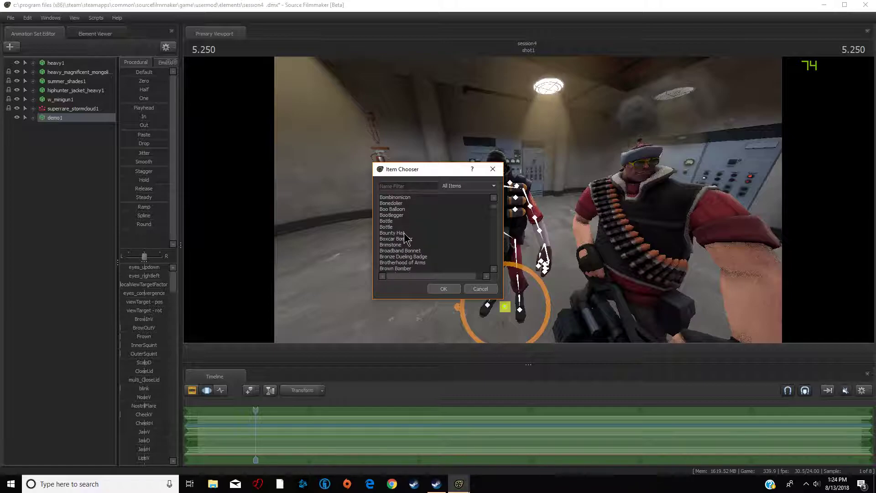
{"action": "left_click", "coordinate": [441, 289]}
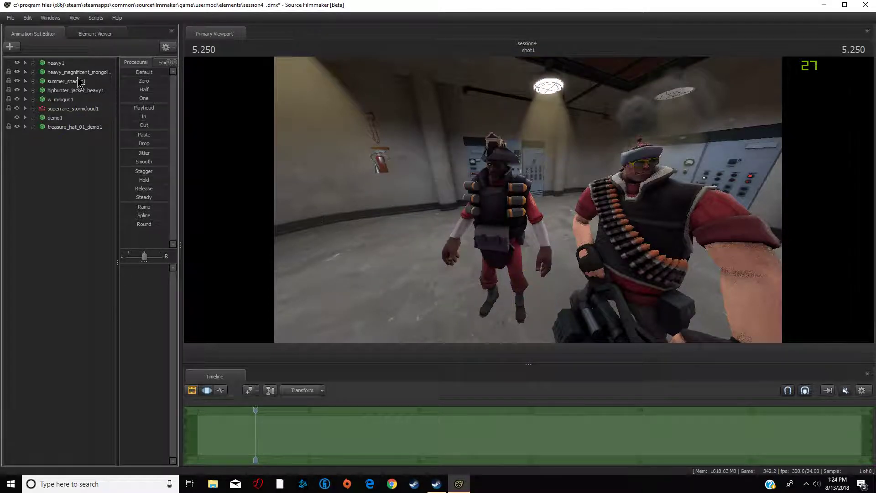
- Add the Dangeresque, Too? glasses to the Demoman as a Team Fortress item
{"action": "right_click", "coordinate": [55, 118]}
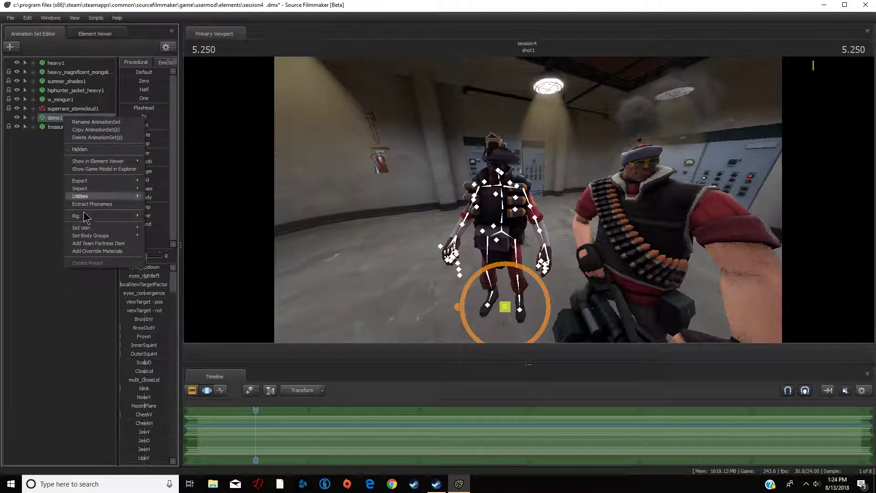
{"action": "left_click", "coordinate": [94, 244]}
{"action": "type", "text": "dang"}
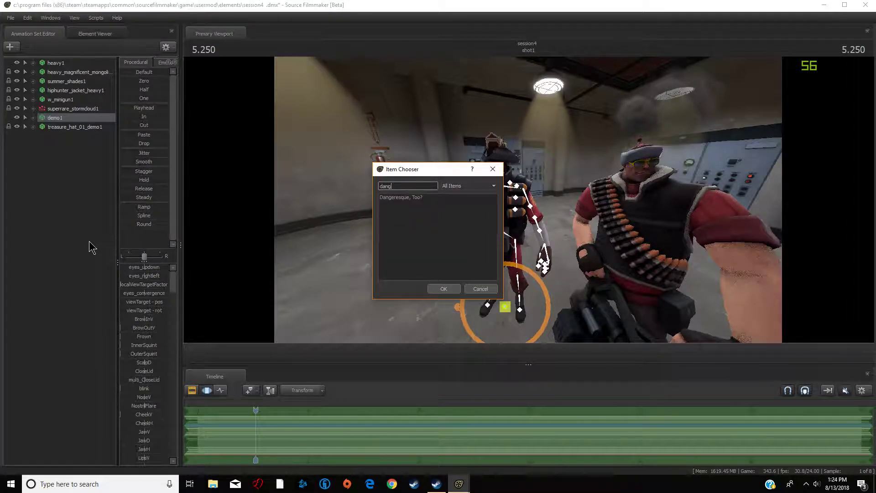
{"action": "left_click", "coordinate": [437, 289]}
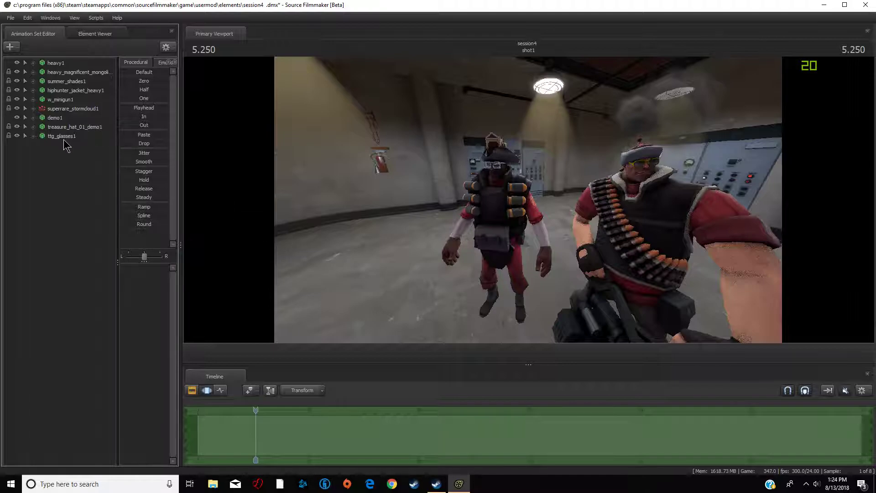
- Give the Demoman the Frying Pan as a Team Fortress item
{"action": "left_click", "coordinate": [65, 118]}
{"action": "right_click", "coordinate": [65, 118]}
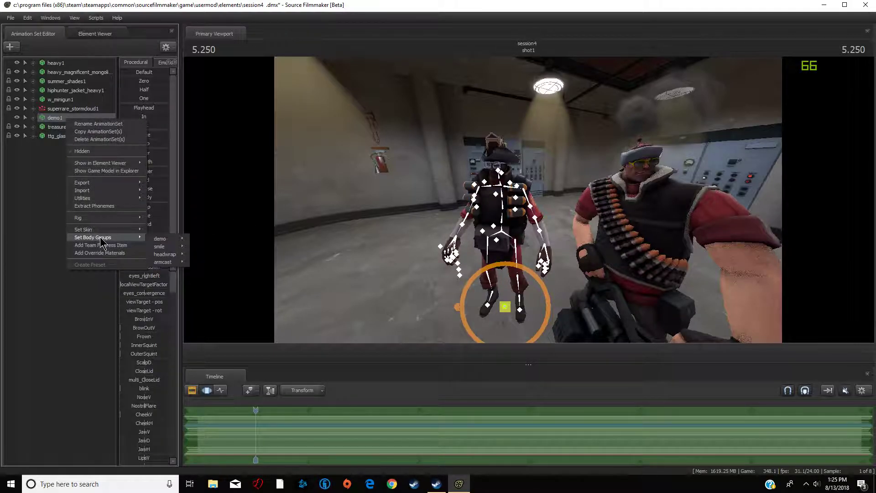
{"action": "left_click", "coordinate": [103, 246]}
{"action": "type", "text": "fry"}
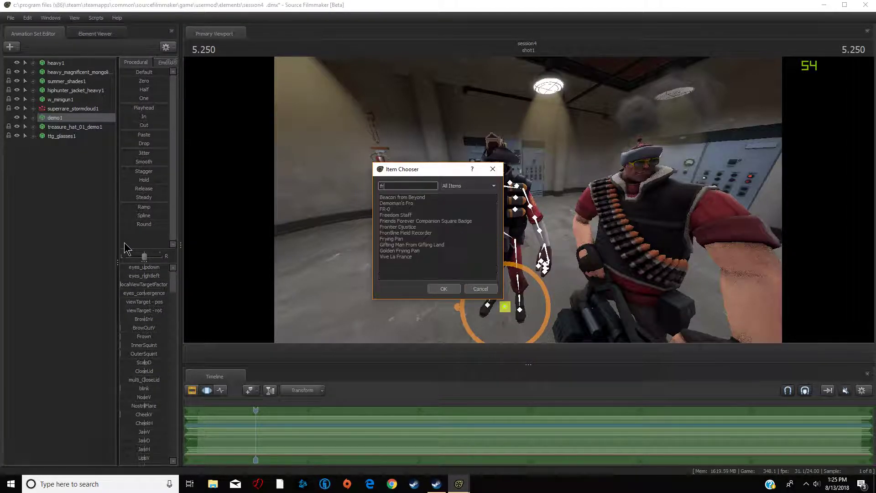
{"action": "left_click", "coordinate": [439, 287]}
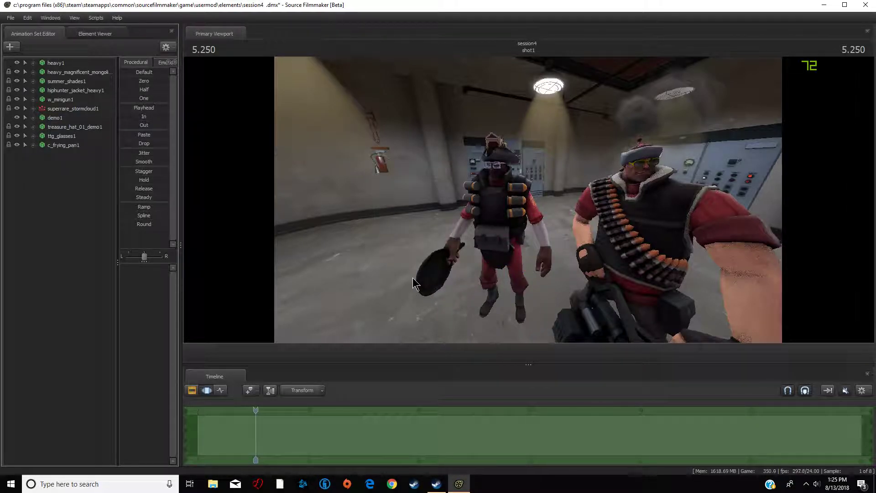
- Import the run_MELEE sequence onto the Demoman's animation set
{"action": "right_click", "coordinate": [55, 118]}
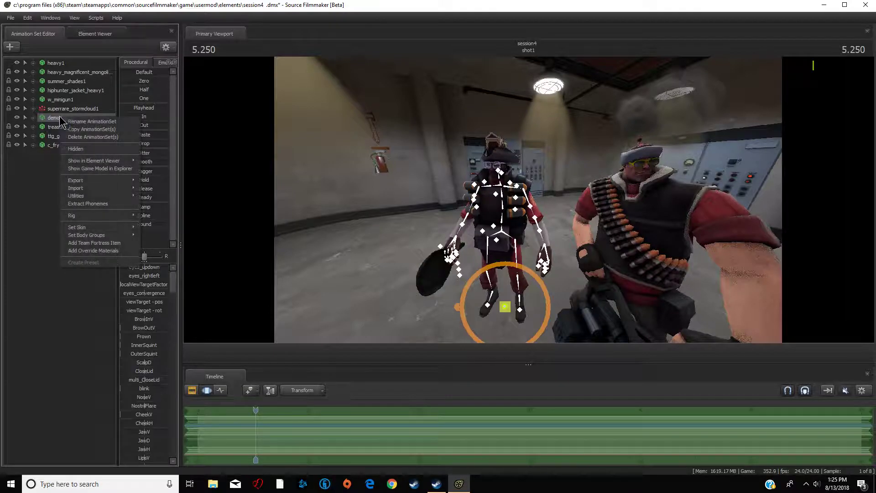
{"action": "mouse_move", "coordinate": [135, 189]}
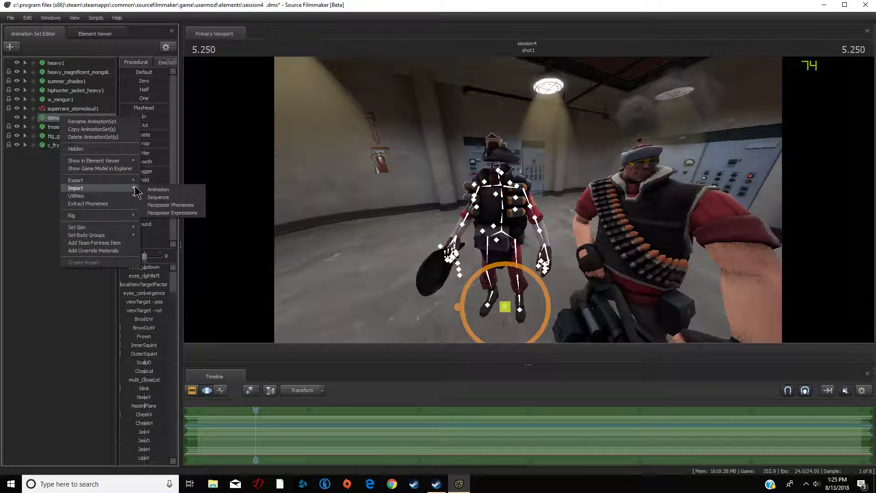
{"action": "left_click", "coordinate": [159, 198]}
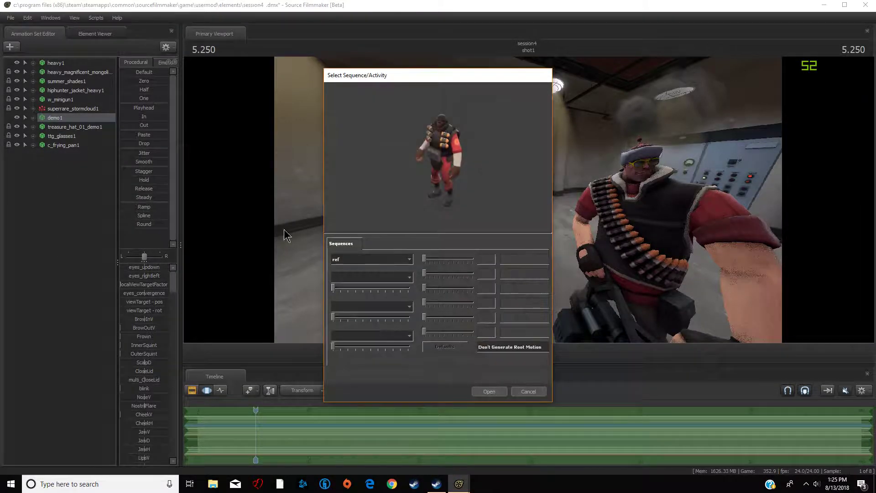
{"action": "left_click", "coordinate": [390, 264]}
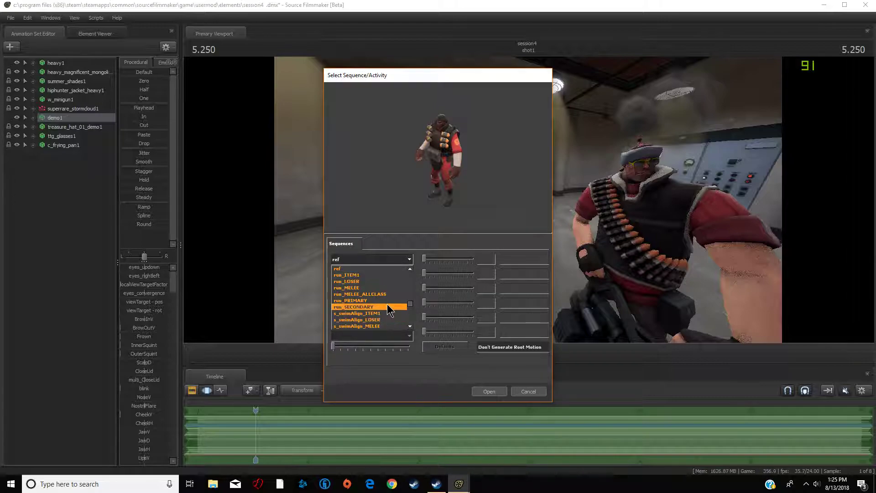
{"action": "left_click", "coordinate": [370, 288]}
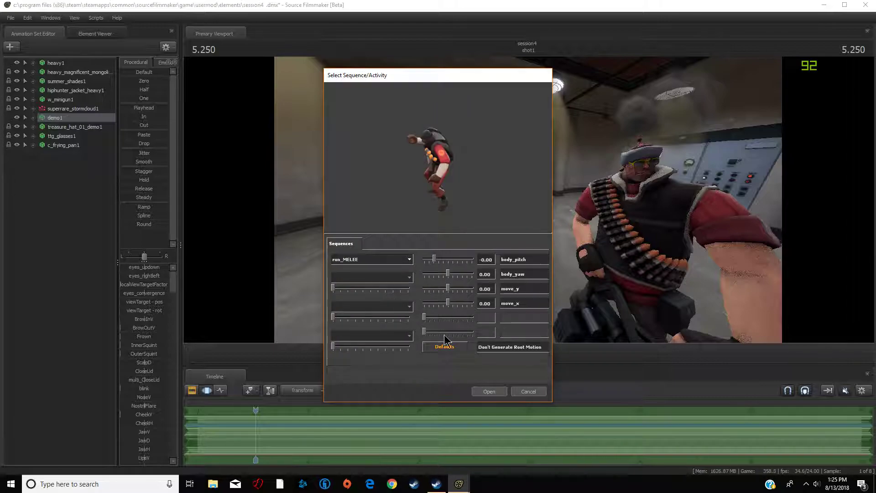
{"action": "left_click", "coordinate": [489, 392]}
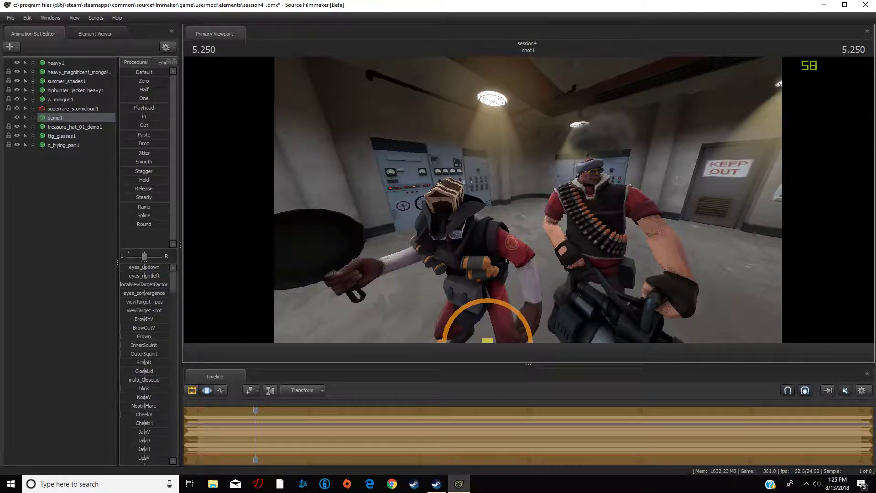
- Create a new model animation set with the Engineer hwm player model from the tf mod
{"action": "left_click_drag", "start_coordinate": [529, 200], "coordinate": [489, 197]}
{"action": "left_click", "coordinate": [15, 48]}
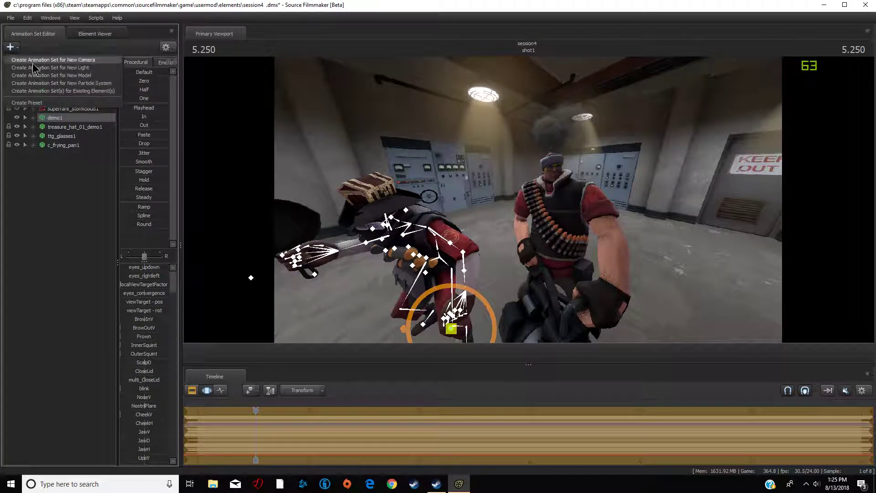
{"action": "left_click", "coordinate": [80, 76]}
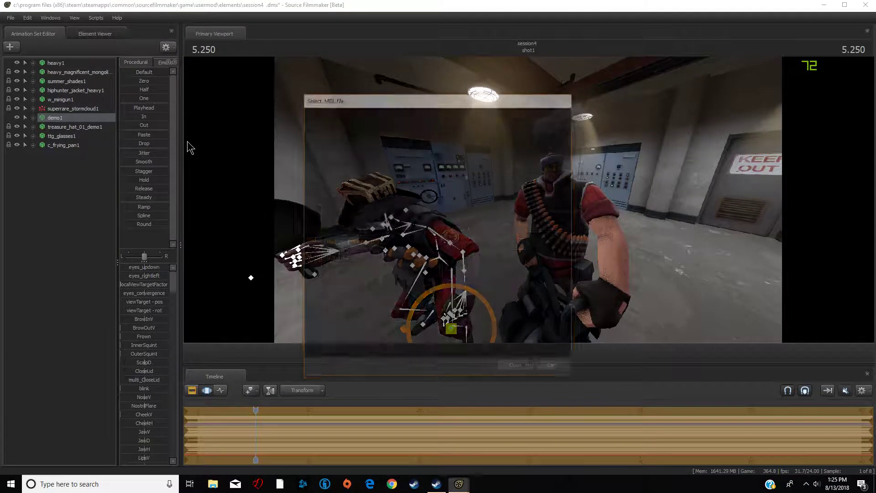
{"action": "left_click", "coordinate": [360, 128]}
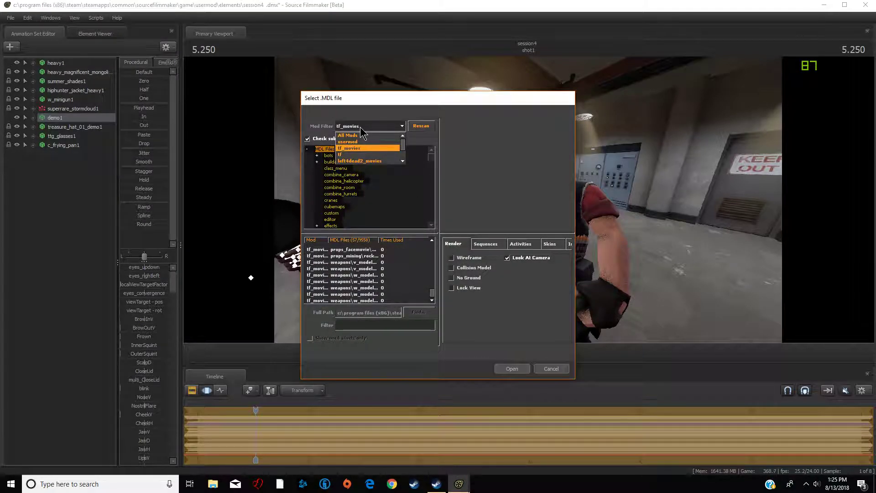
{"action": "left_click", "coordinate": [362, 148]}
{"action": "scroll", "coordinate": [384, 261], "scroll_direction": "up", "scroll_amount": 5}
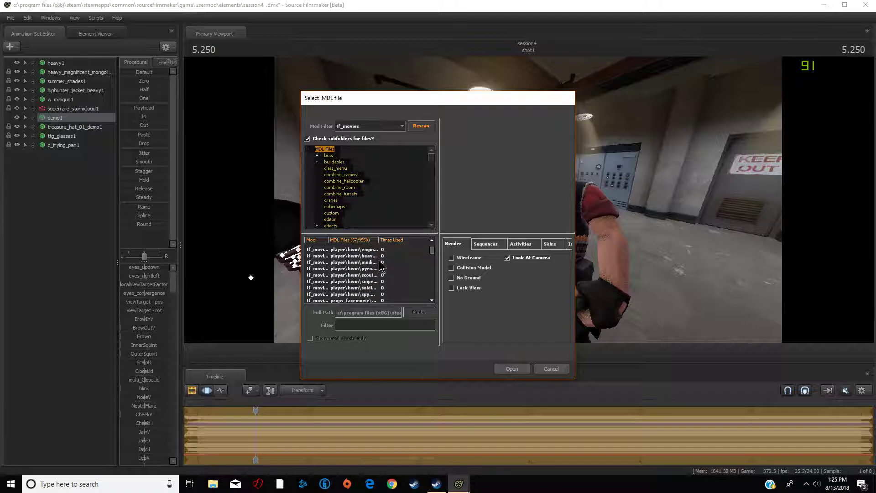
{"action": "left_click", "coordinate": [383, 251]}
{"action": "left_click", "coordinate": [508, 365]}
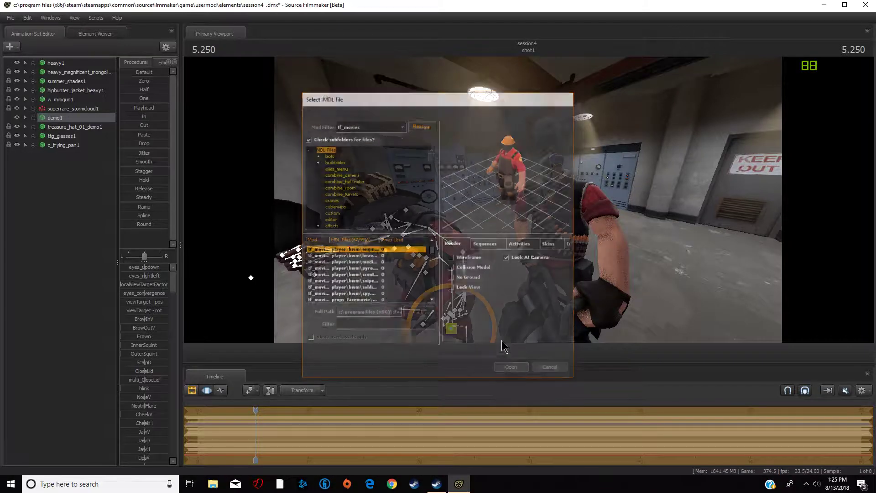
- Select the Engineer's root transform and move him to stand beside the Heavy and Demoman
{"action": "left_click_drag", "start_coordinate": [684, 215], "coordinate": [730, 219]}
{"action": "key", "text": "a"}
{"action": "left_click_drag", "start_coordinate": [528, 200], "coordinate": [648, 206]}
{"action": "key", "text": "w"}
{"action": "key", "text": "ctrl"}
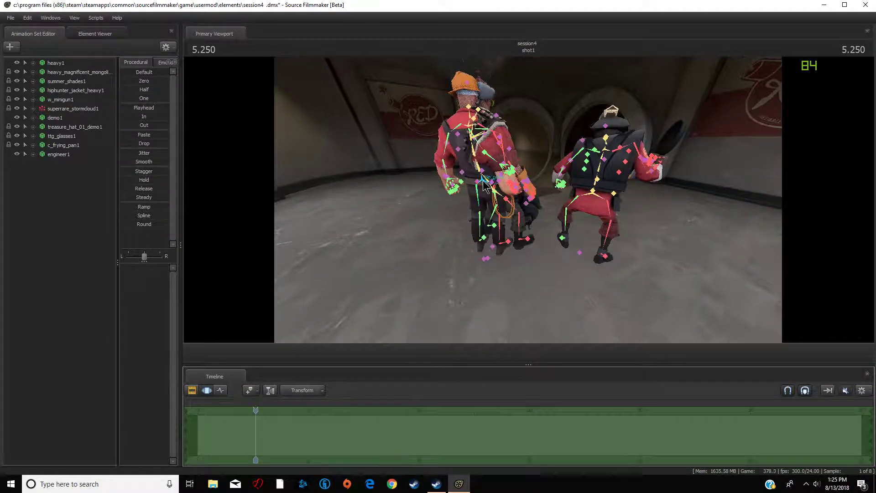
{"action": "left_click", "coordinate": [491, 246], "text": "ctrl"}
{"action": "mouse_move", "coordinate": [492, 246]}
{"action": "left_mouse_down"}
{"action": "mouse_move", "coordinate": [438, 242]}
{"action": "mouse_move", "coordinate": [547, 242]}
{"action": "mouse_move", "coordinate": [493, 239]}
{"action": "left_mouse_up"}
{"action": "key", "text": "s"}
{"action": "key", "text": "w"}
{"action": "key", "text": "d"}
{"action": "left_click_drag", "start_coordinate": [528, 200], "coordinate": [527, 203]}
{"action": "key", "text": "s"}
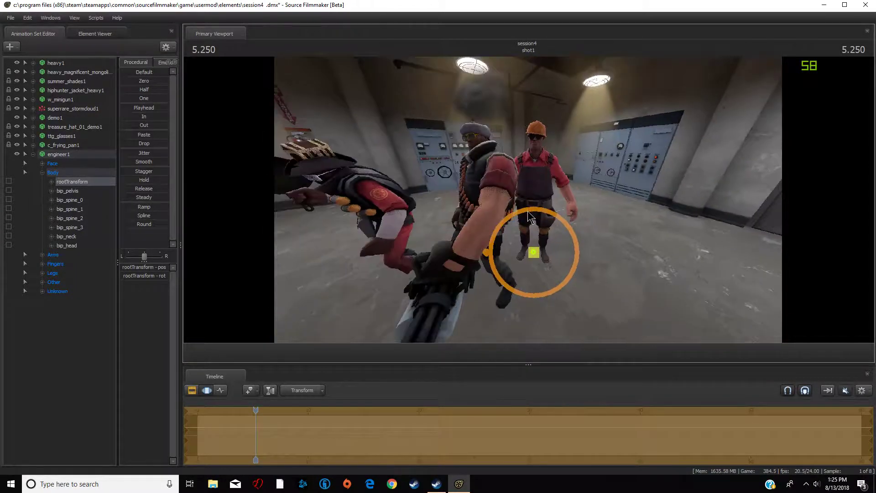
{"action": "left_click_drag", "start_coordinate": [525, 252], "coordinate": [528, 261]}
{"action": "key", "text": "d"}
{"action": "left_click_drag", "start_coordinate": [528, 262], "coordinate": [429, 265]}
{"action": "key", "text": "s"}
{"action": "left_click_drag", "start_coordinate": [555, 268], "coordinate": [525, 279]}
{"action": "left_click_drag", "start_coordinate": [560, 216], "coordinate": [667, 217]}
{"action": "key", "text": "a"}
{"action": "left_click_drag", "start_coordinate": [532, 239], "coordinate": [545, 230]}
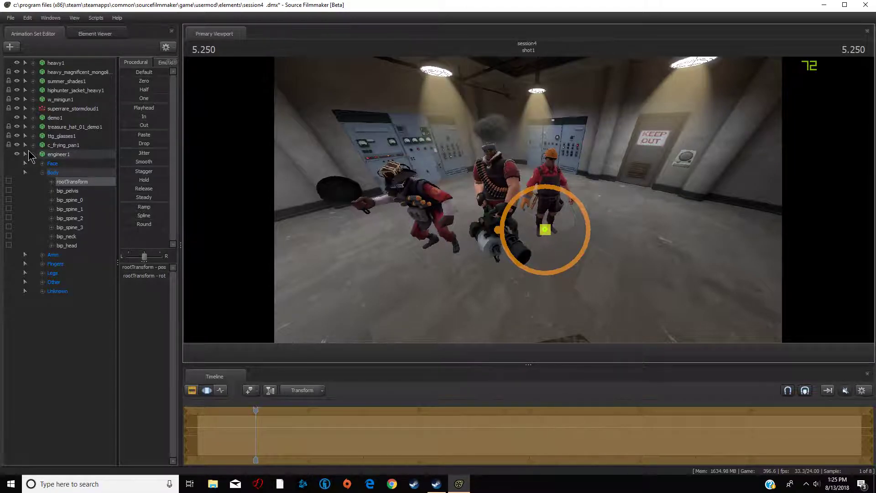
- Set the Engineer's hat body group to none
{"action": "left_click", "coordinate": [26, 154]}
{"action": "right_click", "coordinate": [54, 156]}
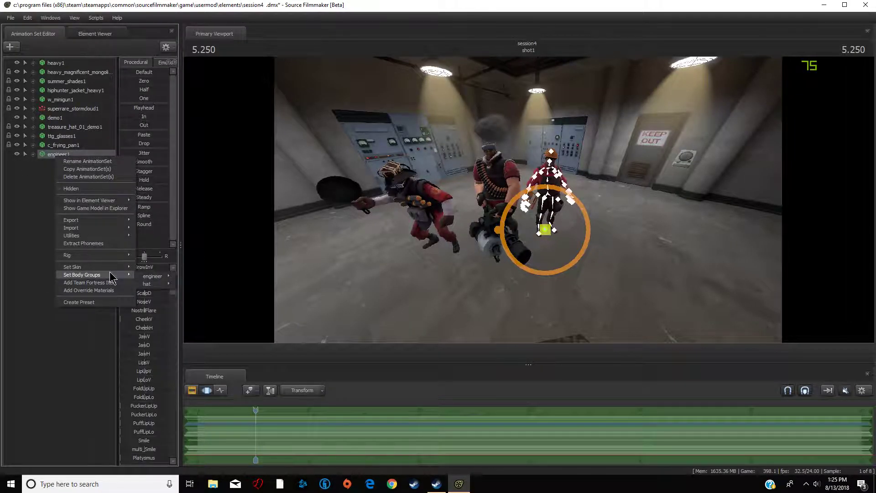
{"action": "mouse_move", "coordinate": [144, 279]}
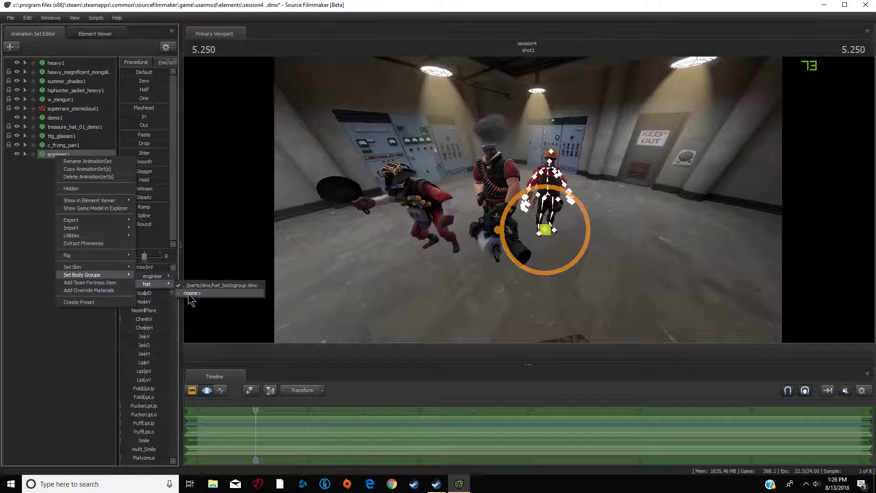
{"action": "left_click", "coordinate": [189, 294]}
- Add the Tin-1000 to the Engineer as a Team Fortress item
{"action": "right_click", "coordinate": [53, 154]}
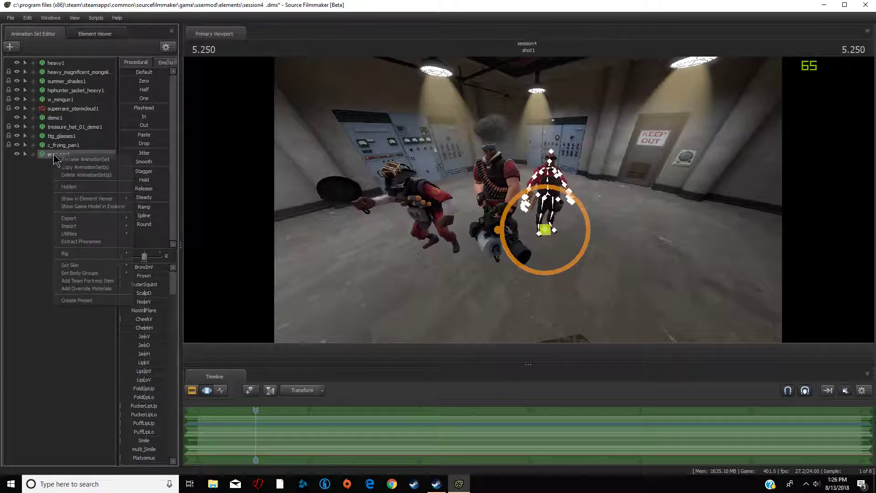
{"action": "left_click", "coordinate": [105, 282]}
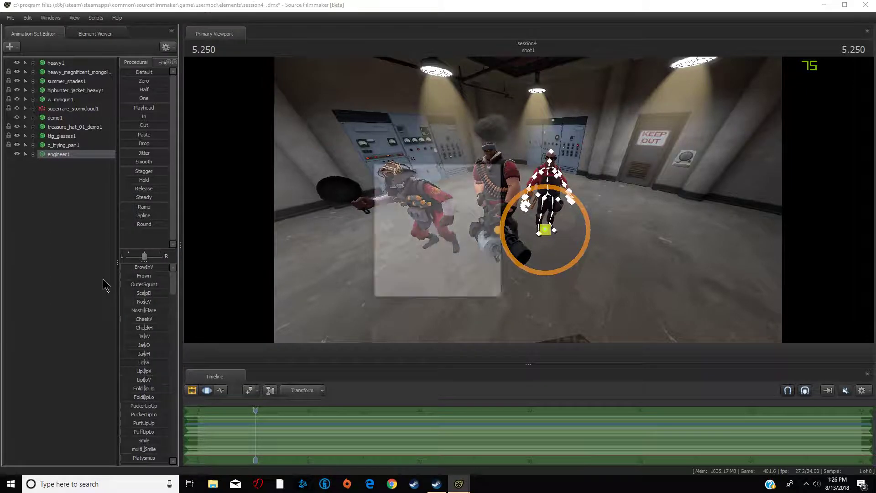
{"action": "type", "text": "100"}
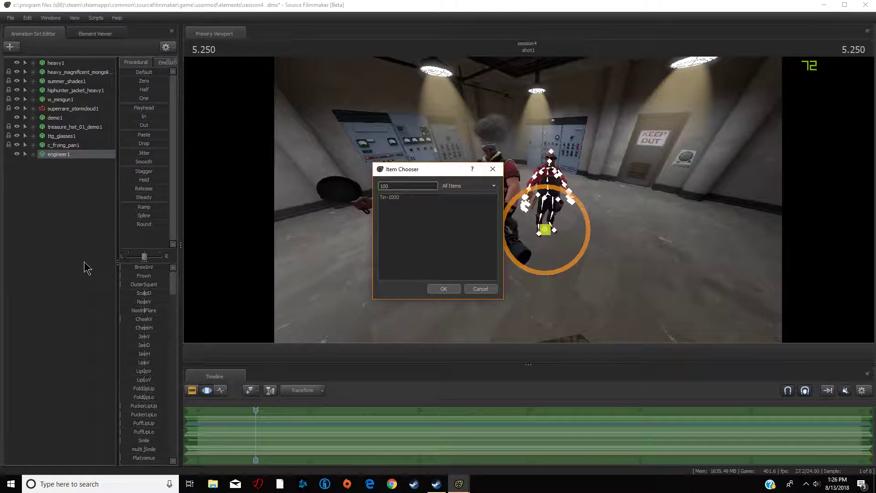
{"action": "left_click", "coordinate": [445, 289]}
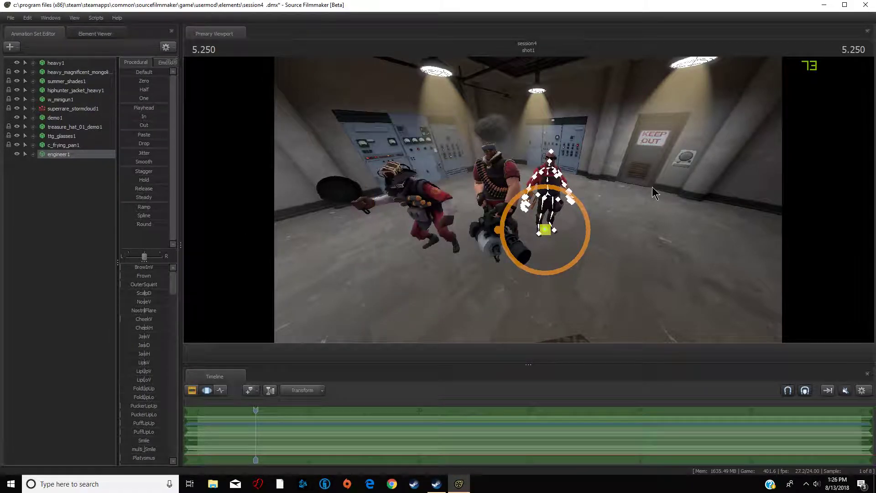
- Create a new model animation set from all mods, filtering for "soviet en" and opening the Soviet stache Engineer cosmetic
{"action": "key", "text": "w"}
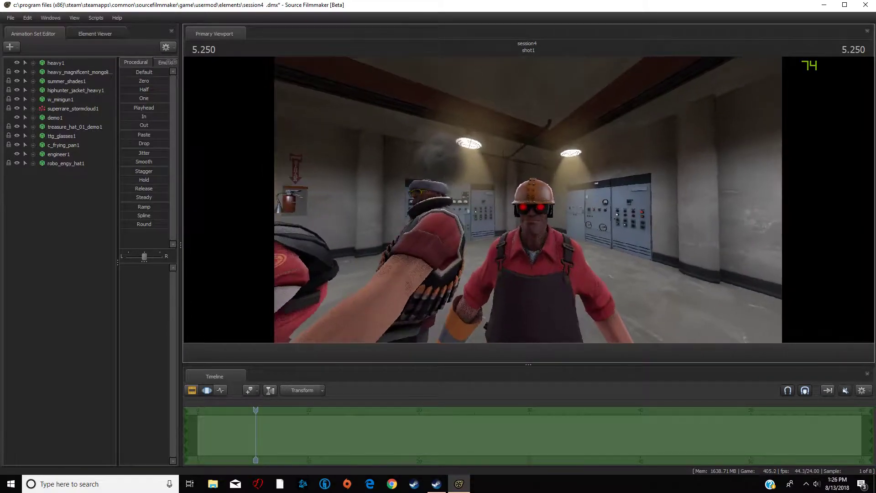
{"action": "key", "text": "s"}
{"action": "key", "text": "a"}
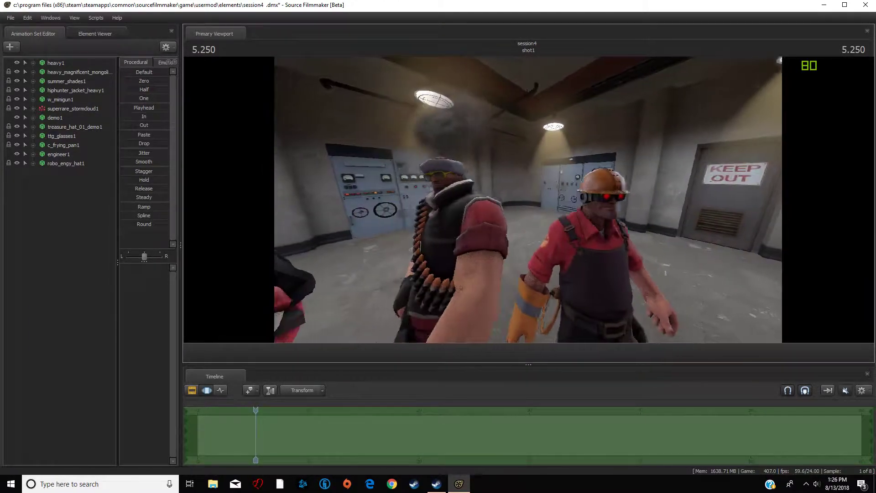
{"action": "key", "text": "s"}
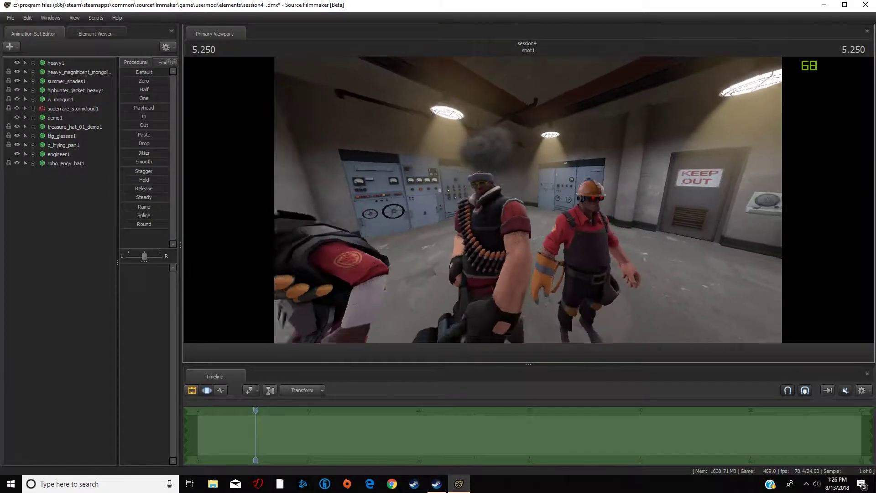
{"action": "left_click", "coordinate": [13, 47]}
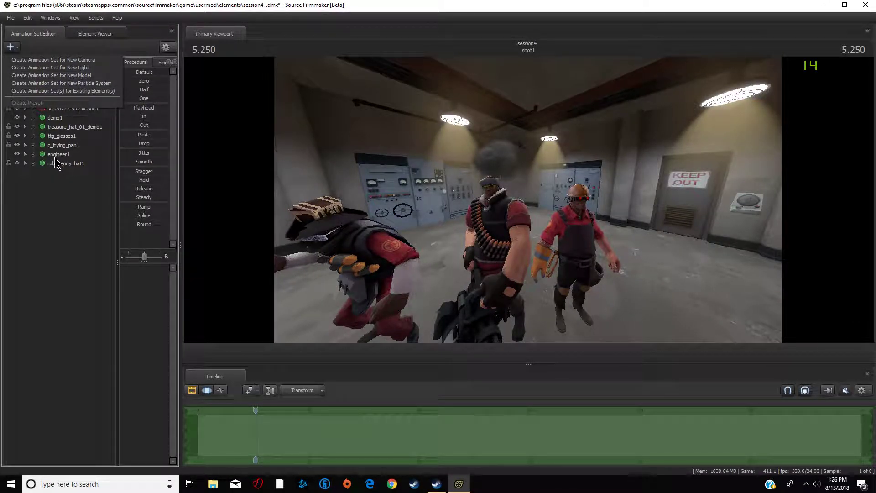
{"action": "left_click", "coordinate": [67, 76]}
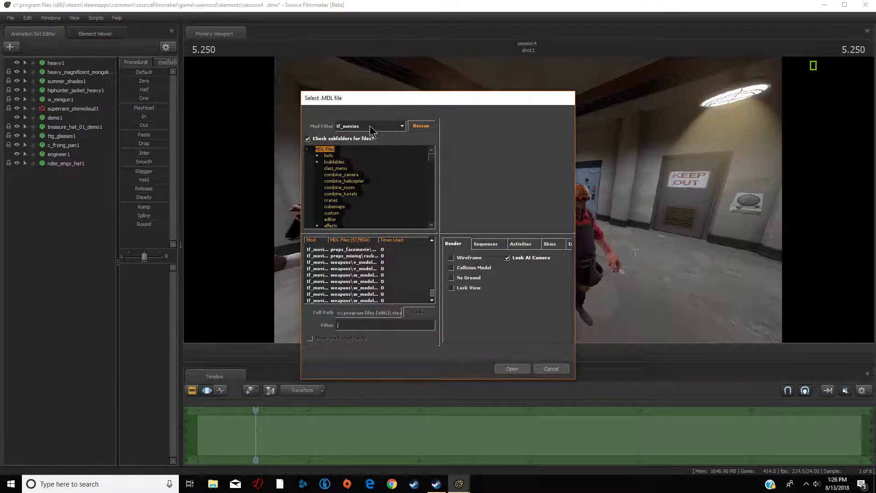
{"action": "left_click", "coordinate": [370, 127]}
{"action": "left_click", "coordinate": [369, 136]}
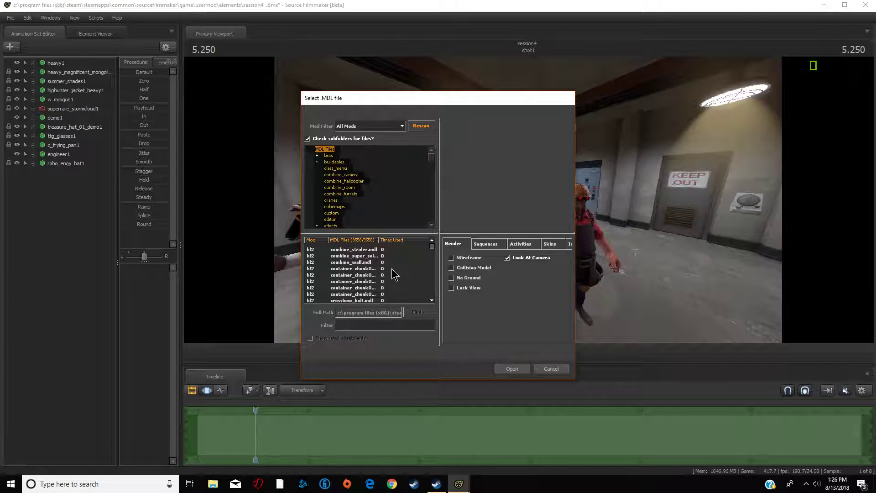
{"action": "type", "text": "sov"}
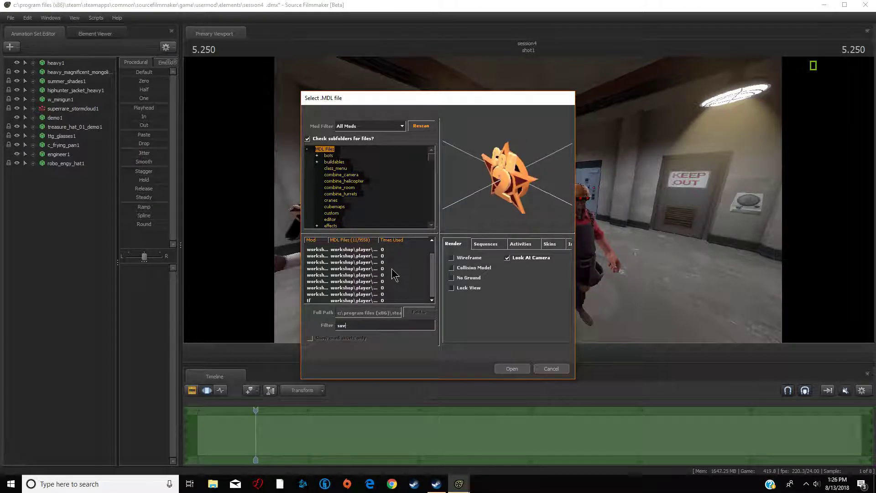
{"action": "type", "text": "iet"}
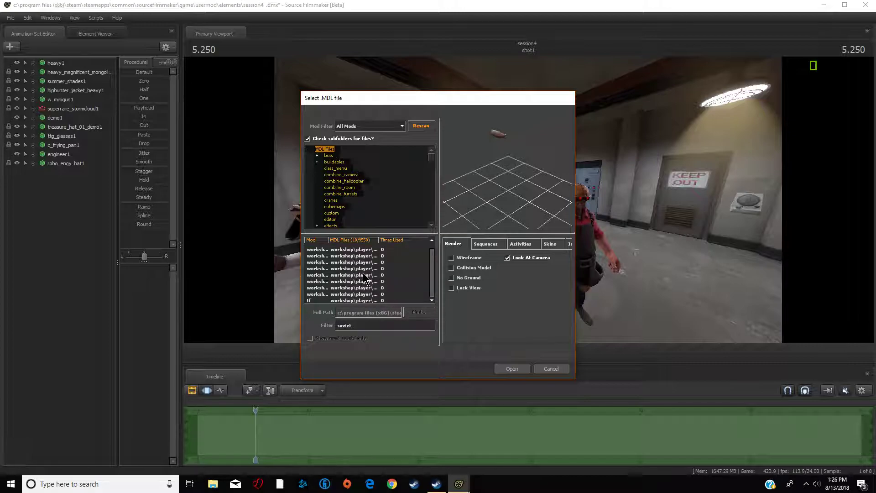
{"action": "type", "text": " eng"}
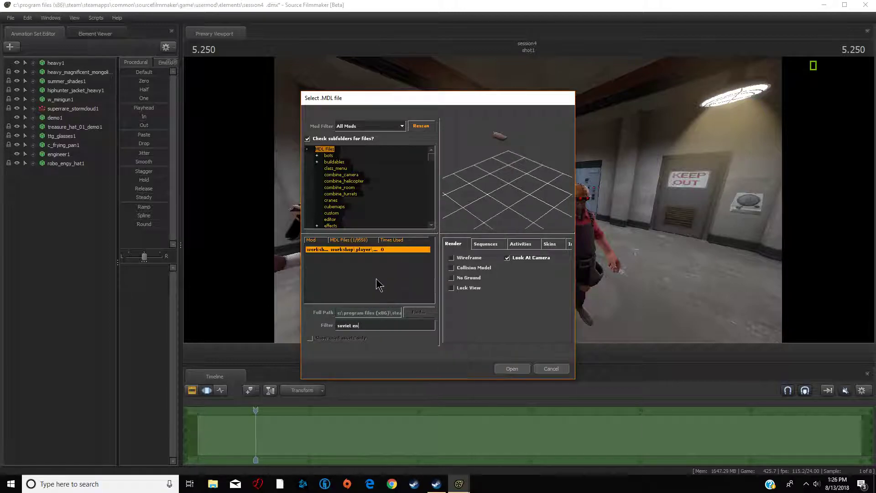
{"action": "left_click", "coordinate": [508, 368]}
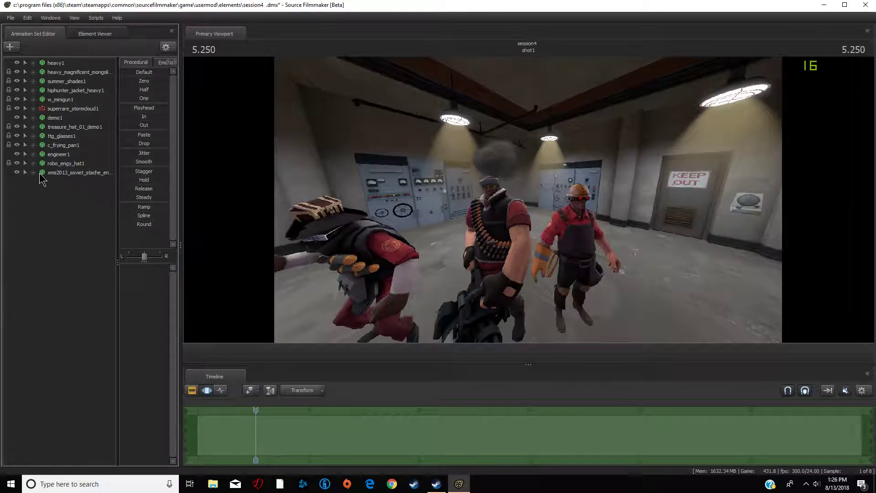
- Lock the moustache's rootTransform, pelvis, spine, neck and head bones to the Engineer's matching body bones
{"action": "double_click", "coordinate": [42, 183]}
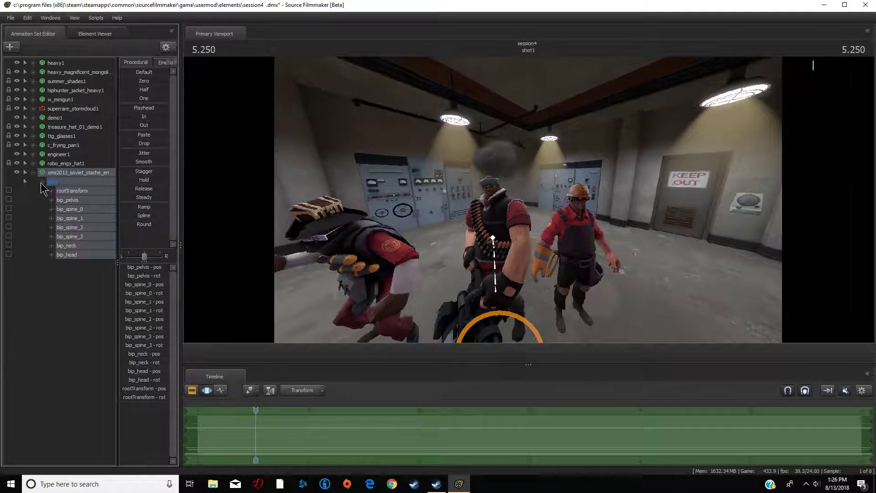
{"action": "left_click", "coordinate": [23, 210]}
{"action": "left_click", "coordinate": [32, 154]}
{"action": "left_click", "coordinate": [42, 173]}
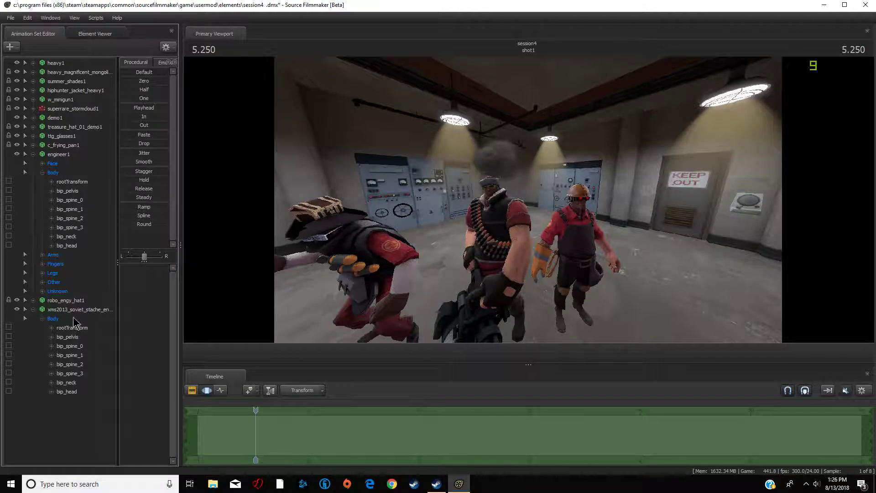
{"action": "left_click", "coordinate": [73, 182]}
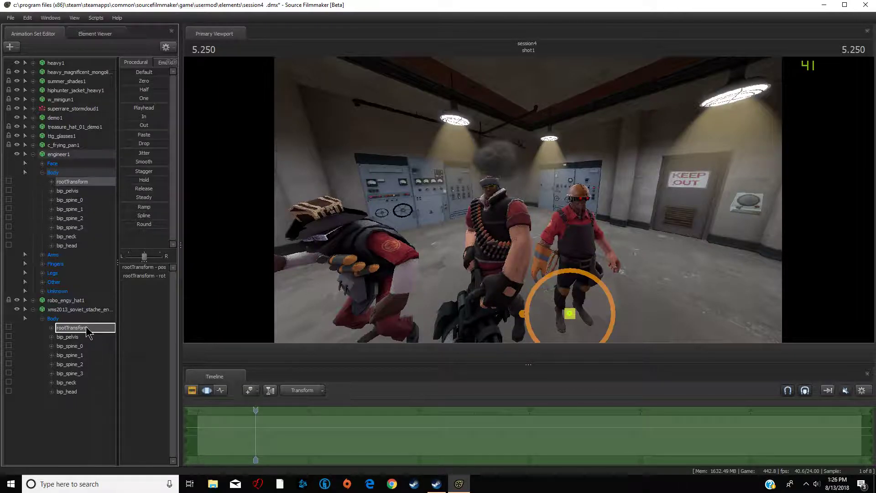
{"action": "left_click", "coordinate": [80, 192]}
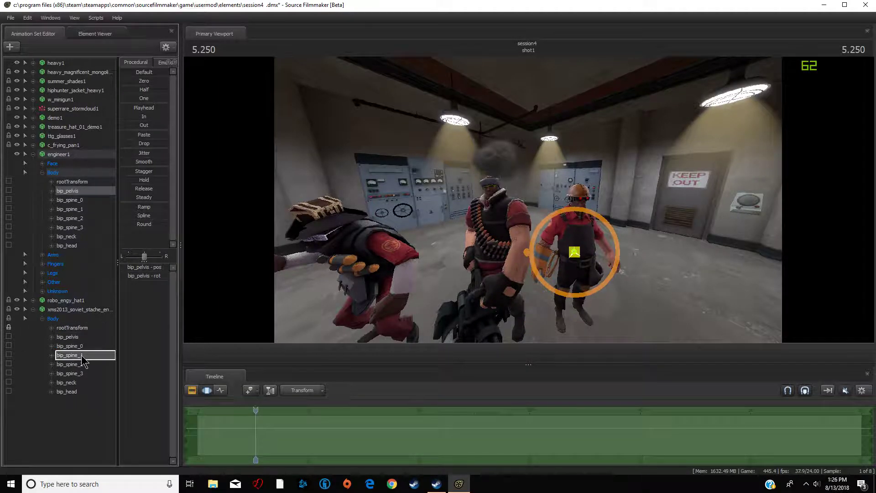
{"action": "left_click", "coordinate": [75, 201]}
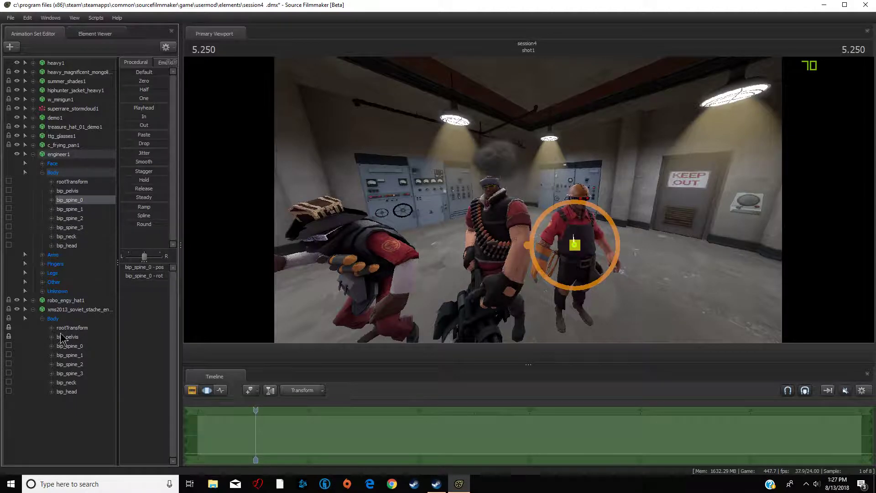
{"action": "left_click", "coordinate": [75, 210]}
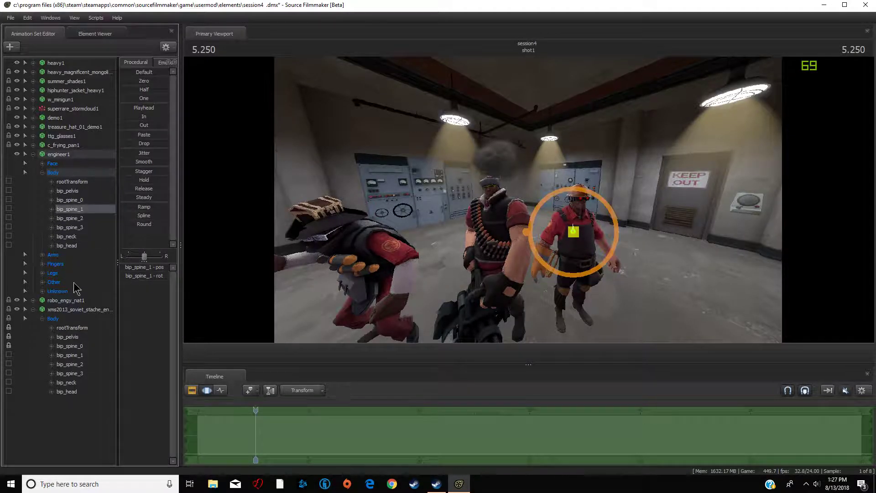
{"action": "left_click", "coordinate": [80, 219]}
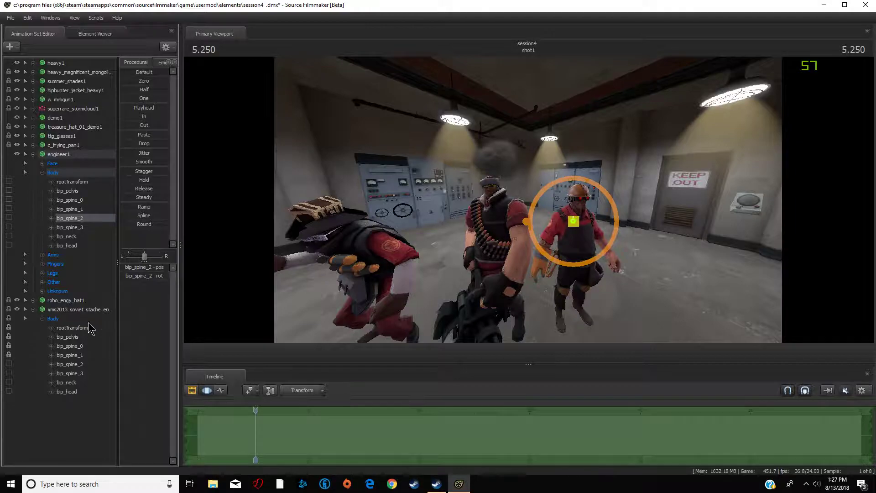
{"action": "left_click", "coordinate": [78, 228]}
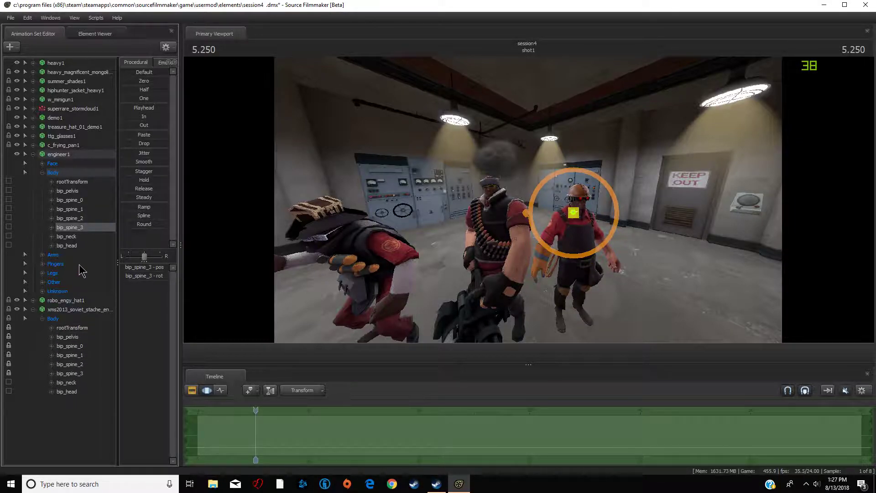
{"action": "left_click", "coordinate": [83, 236]}
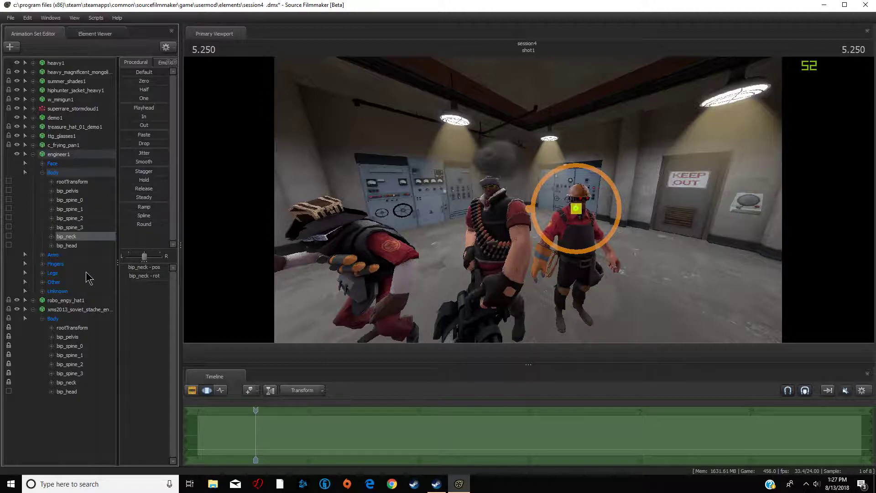
{"action": "left_click", "coordinate": [79, 246]}
{"action": "left_click_drag", "start_coordinate": [77, 393], "coordinate": [76, 393]}
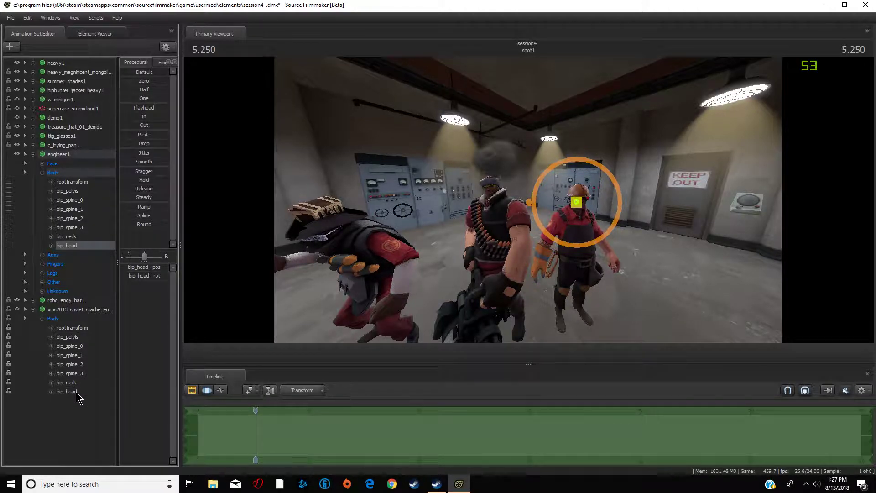
{"action": "left_click", "coordinate": [33, 154]}
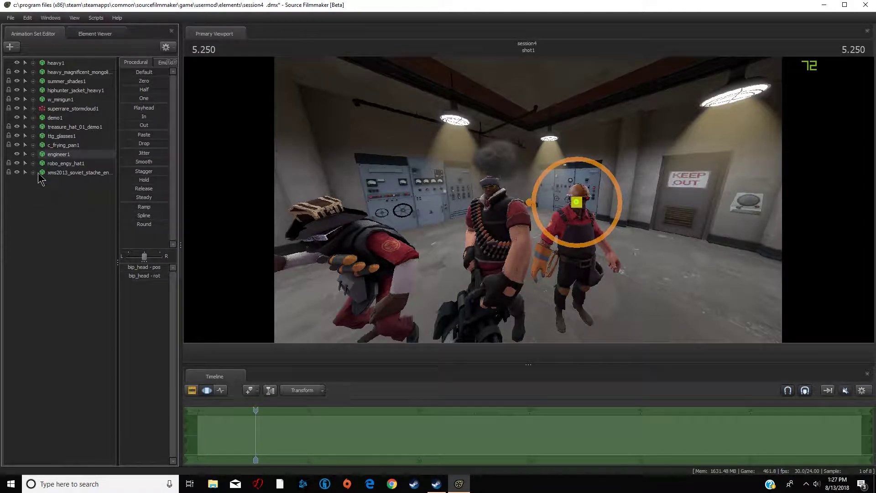
- Examine the moustache on the Engineer from several viewpoints in the viewport
{"action": "left_click", "coordinate": [59, 173]}
{"action": "left_click_drag", "start_coordinate": [58, 173], "coordinate": [167, 82]}
{"action": "key", "text": "d"}
{"action": "left_click_drag", "start_coordinate": [510, 184], "coordinate": [529, 195]}
{"action": "key", "text": "w"}
{"action": "key", "text": "s"}
{"action": "key", "text": "d"}
{"action": "key", "text": "a"}
{"action": "key", "text": "d"}
{"action": "key", "text": "a"}
{"action": "key", "text": "s"}
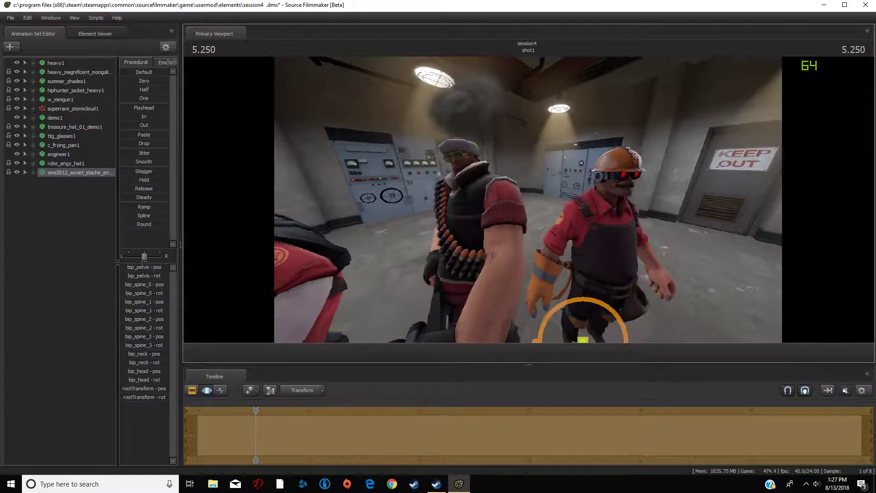
- Add the Thermal Insulation Layer to the Engineer as a Team Fortress item
{"action": "right_click", "coordinate": [60, 155]}
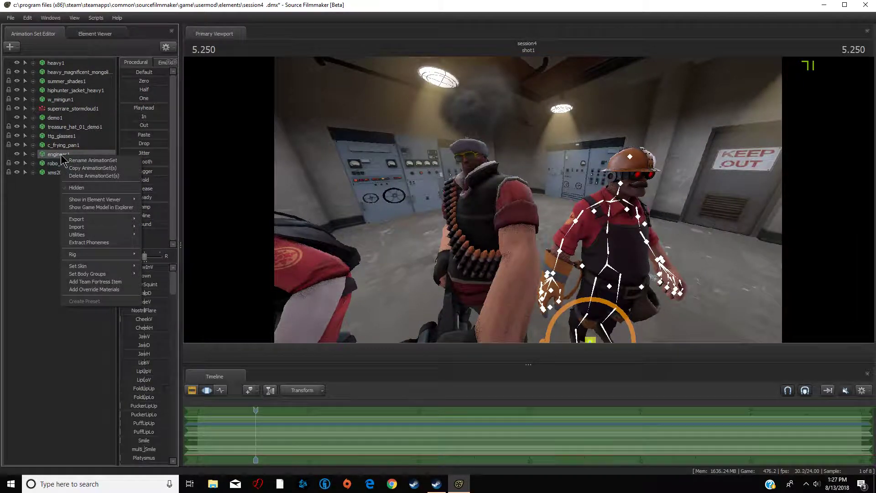
{"action": "left_click", "coordinate": [104, 282]}
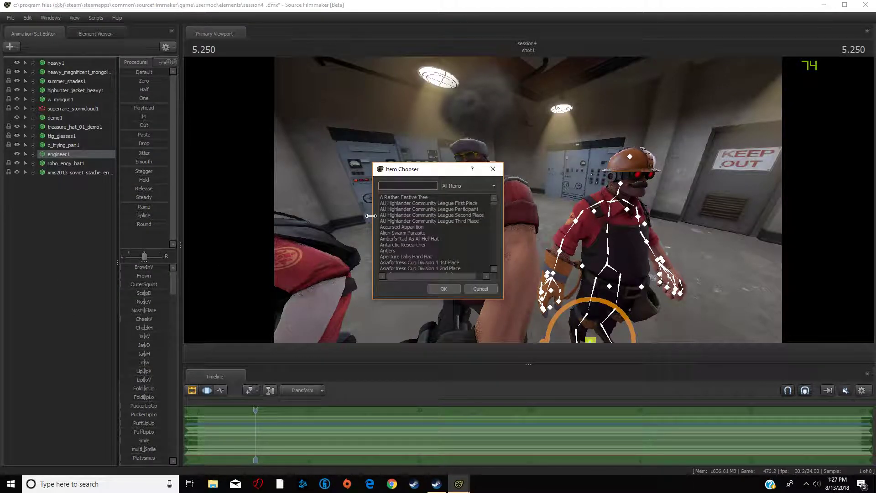
{"action": "type", "text": "ins"}
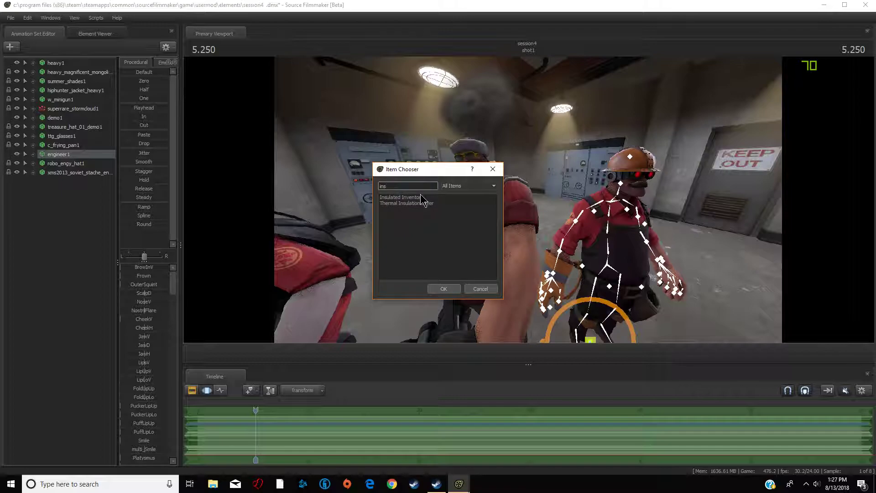
{"action": "left_click", "coordinate": [422, 204]}
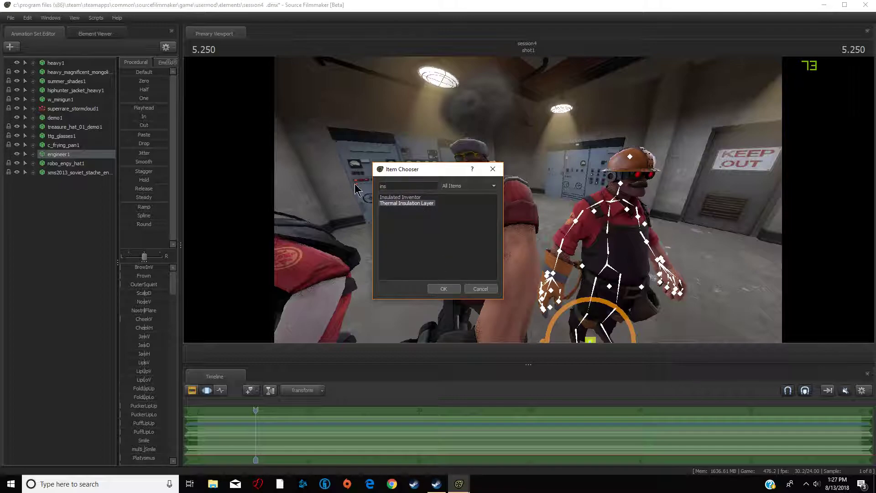
{"action": "left_click", "coordinate": [443, 289]}
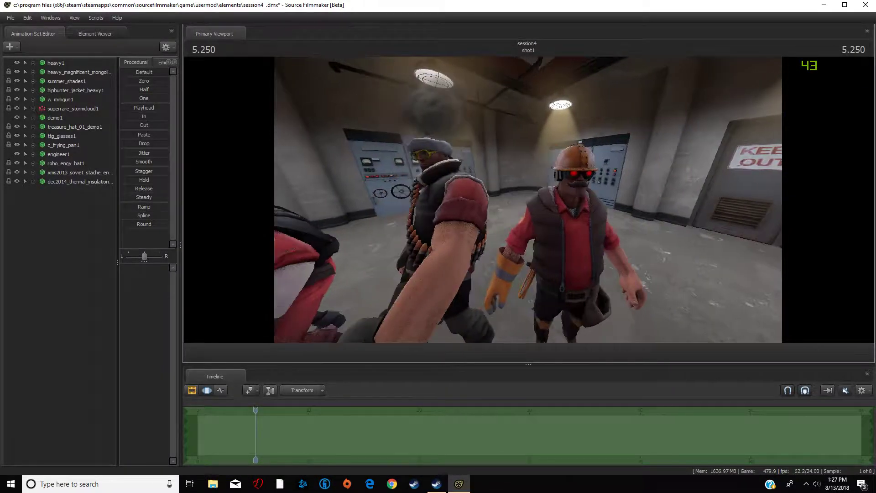
- Add a wrench to the Engineer as a Team Fortress item, searching the item list for "wre"
{"action": "right_click", "coordinate": [65, 158]}
{"action": "left_click", "coordinate": [139, 279]}
{"action": "type", "text": "wre"}
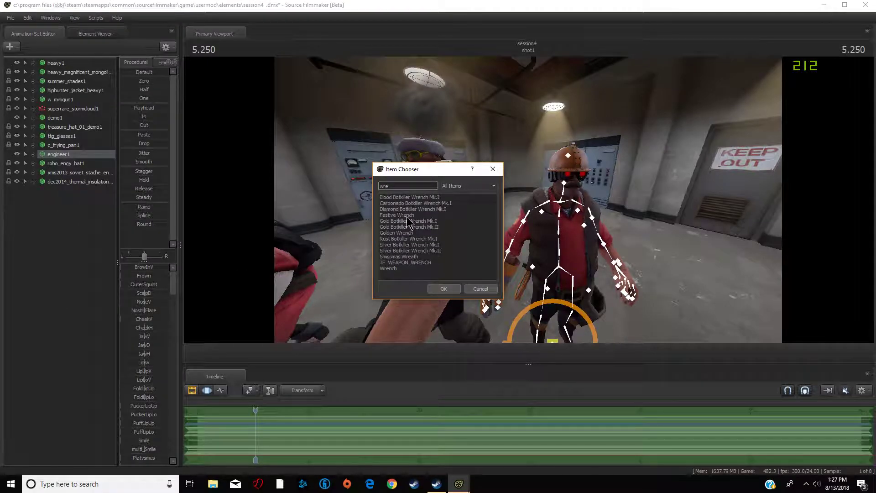
{"action": "left_click", "coordinate": [408, 219]}
{"action": "left_click", "coordinate": [450, 292]}
{"action": "right_click", "coordinate": [450, 291]}
{"action": "left_click_drag", "start_coordinate": [475, 272], "coordinate": [472, 322]}
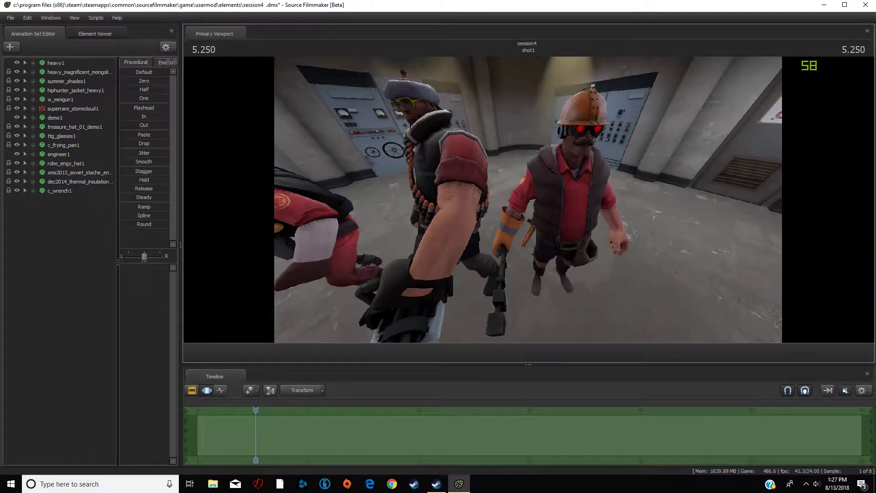
{"action": "right_click", "coordinate": [46, 193]}
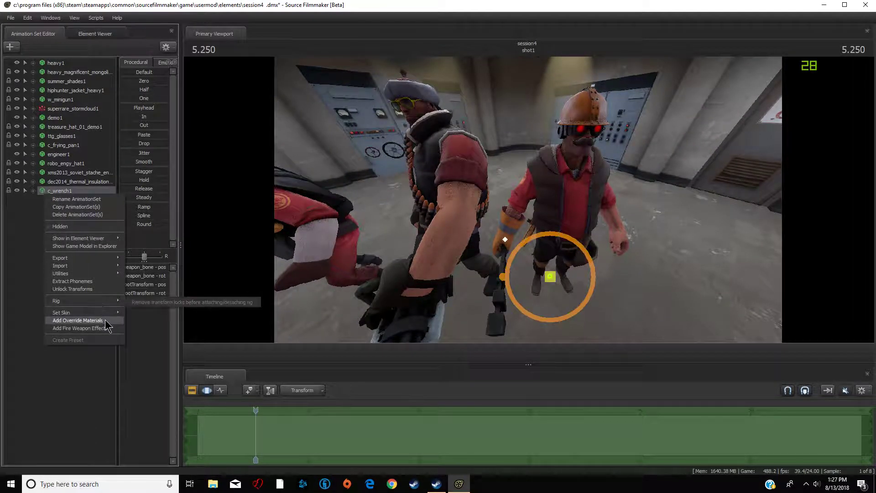
{"action": "mouse_move", "coordinate": [112, 313]}
{"action": "left_click", "coordinate": [135, 361]}
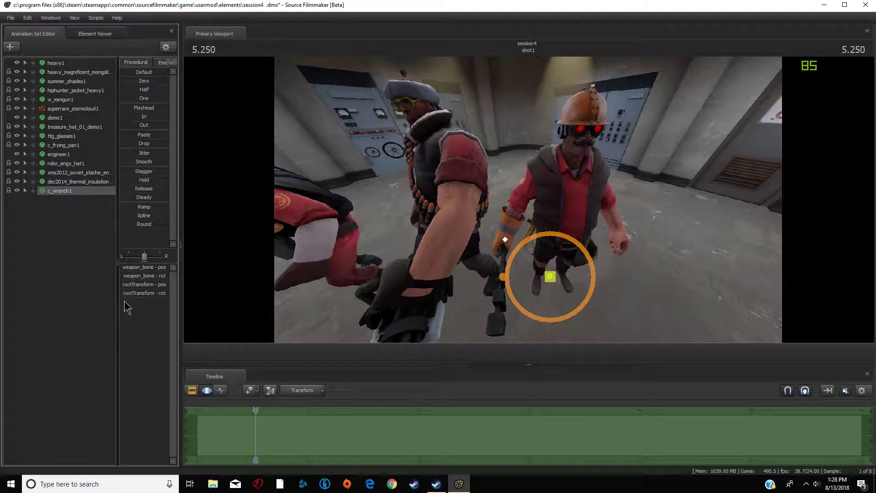
- Set the wrench's skin to 8
{"action": "right_click", "coordinate": [68, 194]}
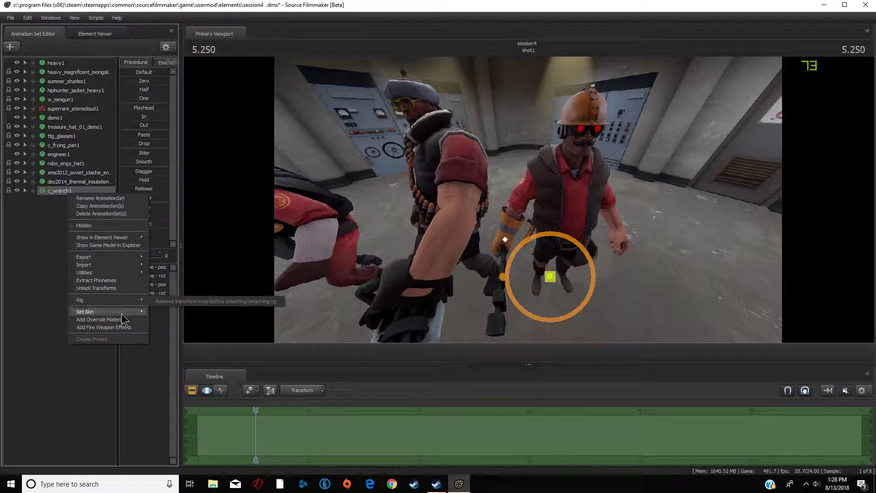
{"action": "mouse_move", "coordinate": [132, 312]}
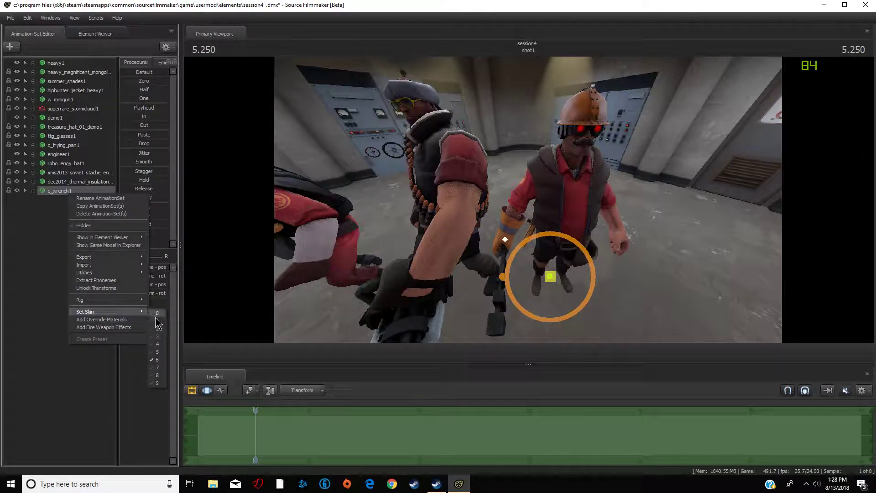
{"action": "left_click", "coordinate": [157, 376]}
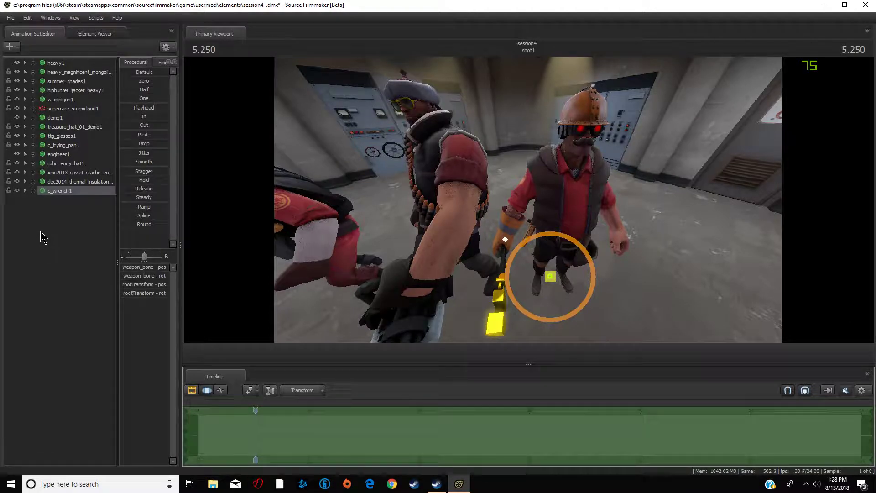
- Select the Engineer's right upper arm bone and rotate it upward to raise his arm
{"action": "left_click_drag", "start_coordinate": [508, 217], "coordinate": [551, 190]}
{"action": "left_click", "coordinate": [516, 216], "text": "ctrl"}
{"action": "key", "text": "d"}
{"action": "key", "text": "a"}
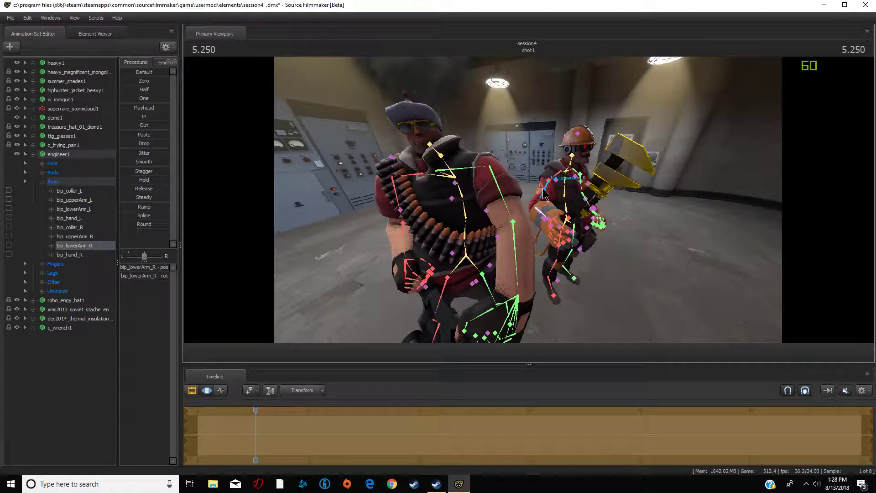
{"action": "left_click", "coordinate": [543, 188], "text": "ctrl"}
{"action": "left_click_drag", "start_coordinate": [549, 157], "coordinate": [550, 139]}
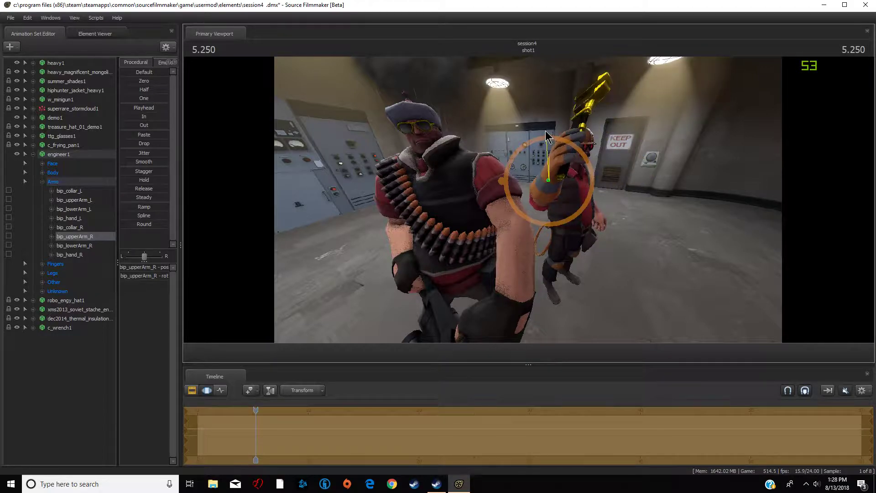
- Select the Engineer's right forearm bone and rotate it so the hand lifts the wrench higher
{"action": "key", "text": "s"}
{"action": "left_click_drag", "start_coordinate": [640, 215], "coordinate": [536, 204]}
{"action": "key", "text": "d"}
{"action": "key", "text": "w"}
{"action": "left_click", "coordinate": [521, 212], "text": "ctrl"}
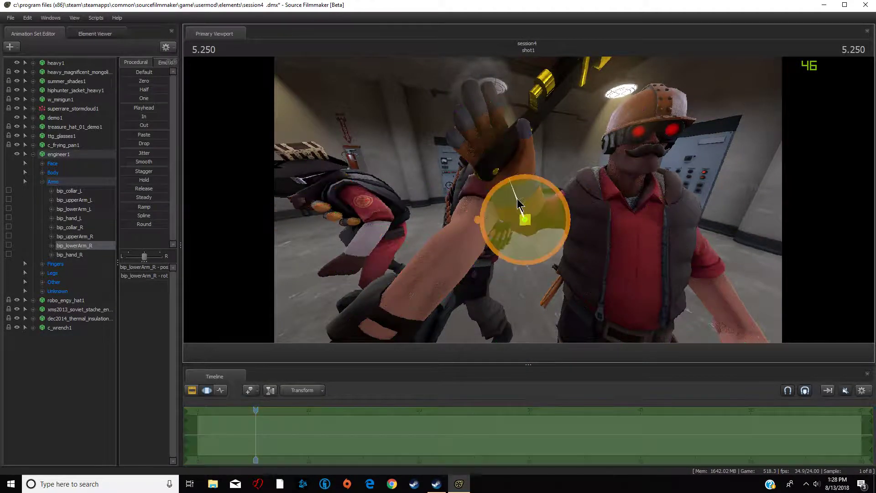
{"action": "left_click_drag", "start_coordinate": [543, 196], "coordinate": [556, 182]}
{"action": "left_click_drag", "start_coordinate": [736, 216], "coordinate": [737, 217]}
{"action": "key", "text": "d"}
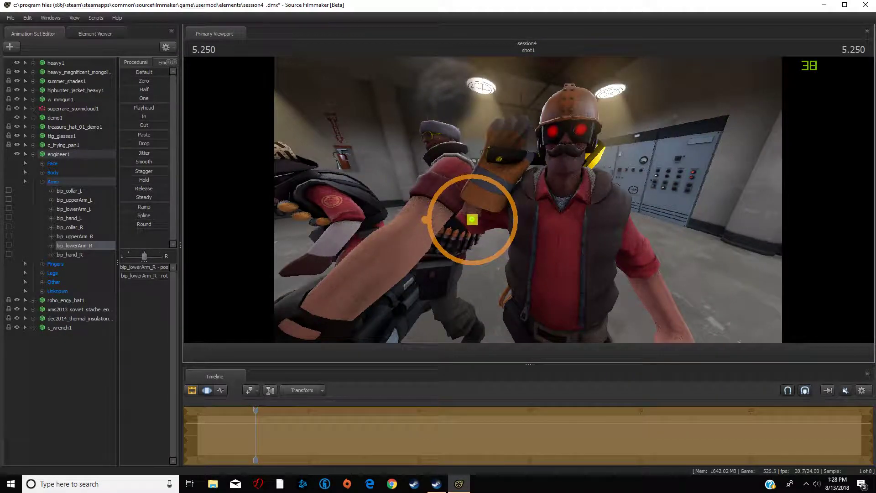
- Select the right pinky finger bone of the Engineer and rotate it to adjust the grip on the wrench
{"action": "left_click", "coordinate": [498, 131], "text": "ctrl"}
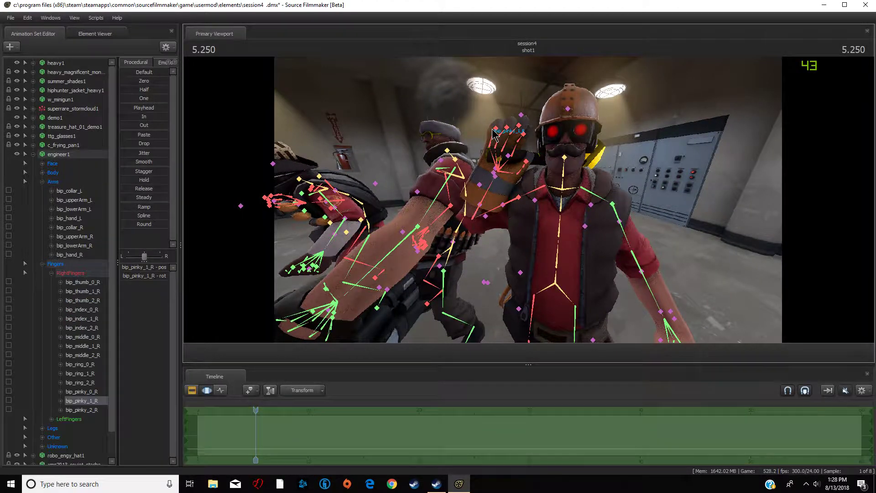
{"action": "mouse_move", "coordinate": [496, 128]}
{"action": "left_mouse_down", "text": "ctrl"}
{"action": "mouse_move", "coordinate": [498, 134]}
{"action": "mouse_move", "coordinate": [498, 125]}
{"action": "left_mouse_up", "text": "ctrl"}
{"action": "mouse_move", "coordinate": [513, 97]}
{"action": "left_mouse_down"}
{"action": "mouse_move", "coordinate": [519, 122]}
{"action": "mouse_move", "coordinate": [508, 177]}
{"action": "mouse_move", "coordinate": [501, 137]}
{"action": "mouse_move", "coordinate": [498, 165]}
{"action": "left_mouse_up"}
{"action": "left_click", "coordinate": [496, 135], "text": "ctrl"}
{"action": "left_click", "coordinate": [501, 130], "text": "ctrl"}
{"action": "key", "text": "s"}
{"action": "mouse_move", "coordinate": [483, 226]}
{"action": "left_mouse_down"}
{"action": "mouse_move", "coordinate": [474, 222]}
{"action": "mouse_move", "coordinate": [500, 223]}
{"action": "mouse_move", "coordinate": [478, 222]}
{"action": "left_mouse_up"}
{"action": "key", "text": "a"}
{"action": "key", "text": "d"}
{"action": "key", "text": "a"}
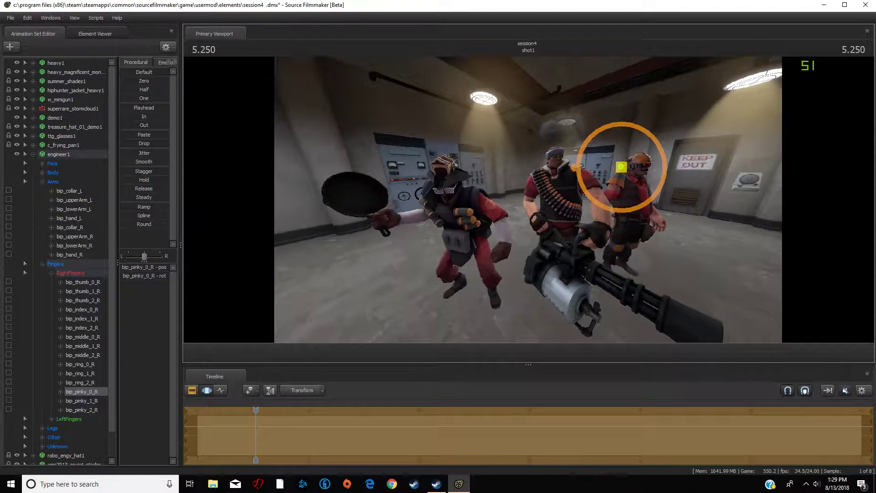
- Inspect the Engineer's raised wrench arm and the group pose from several camera positions in the viewport
{"action": "key", "text": "F4"}
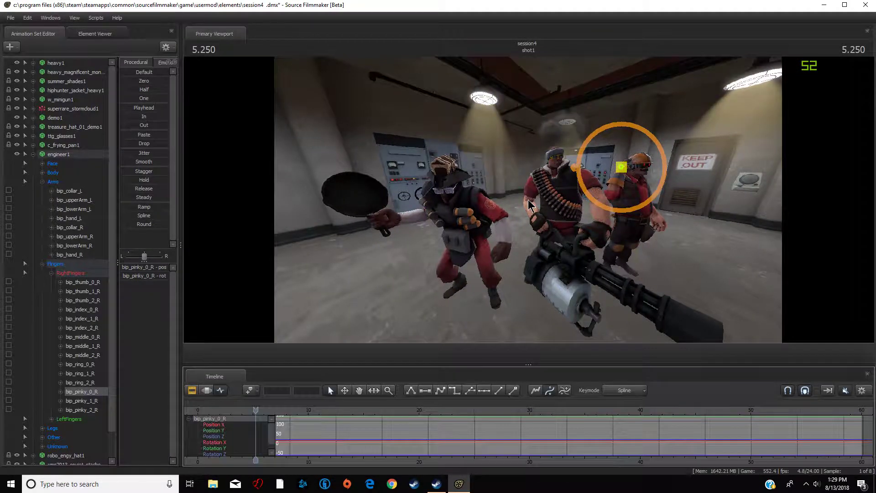
{"action": "key", "text": "F3"}
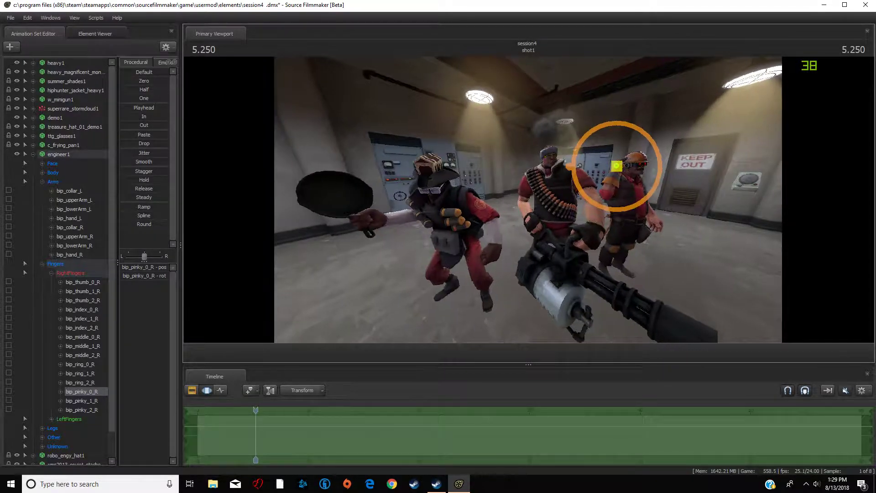
{"action": "key", "text": "s"}
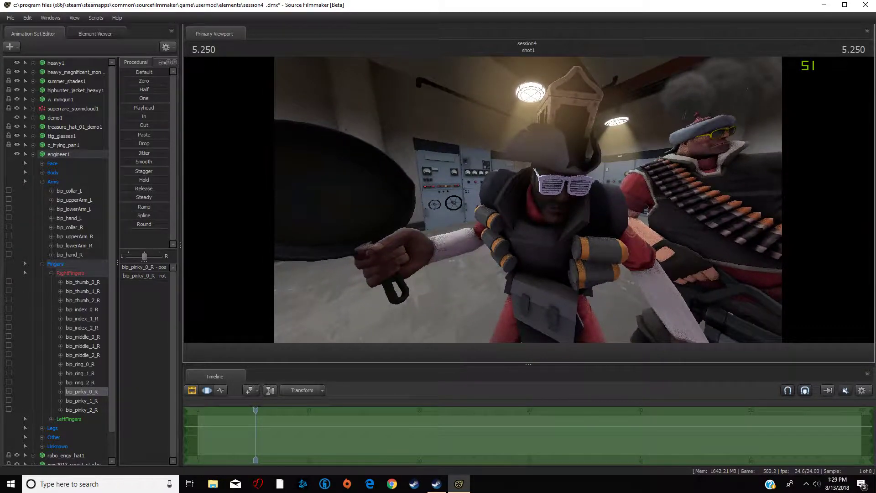
{"action": "key", "text": "d"}
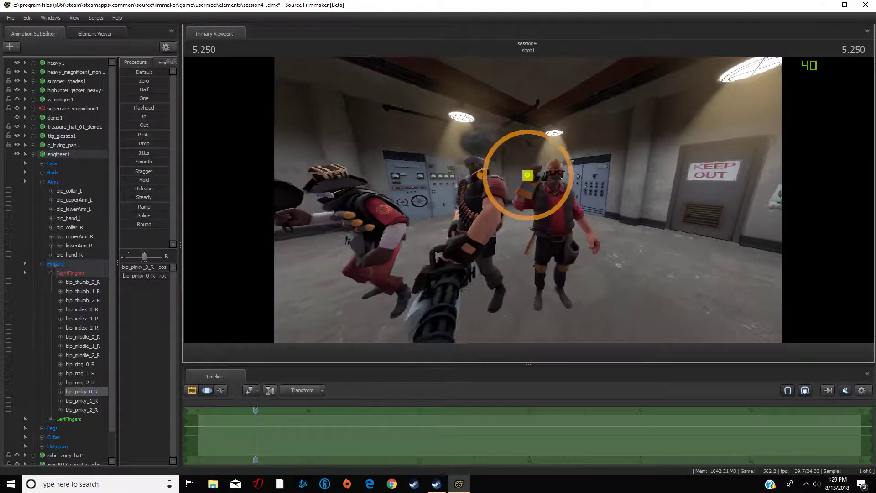
{"action": "key", "text": "a"}
{"action": "key", "text": "w"}
{"action": "key", "text": "s"}
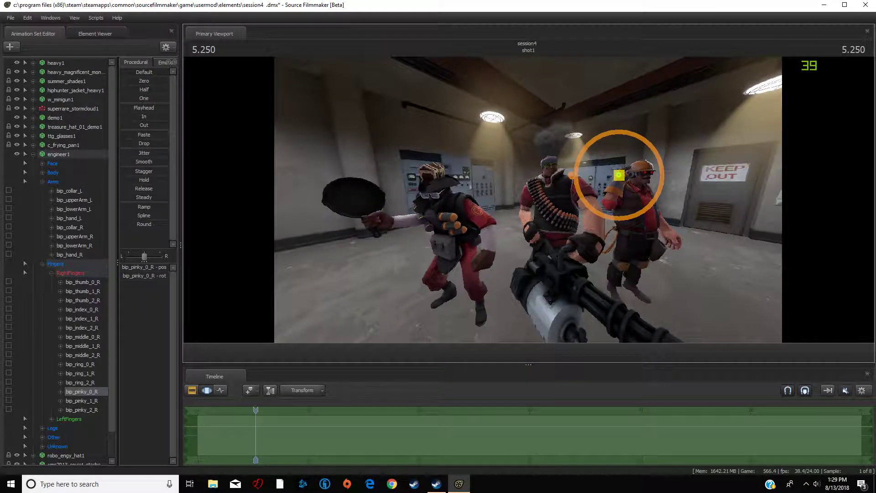
{"action": "key", "text": "w"}
{"action": "key", "text": "s"}
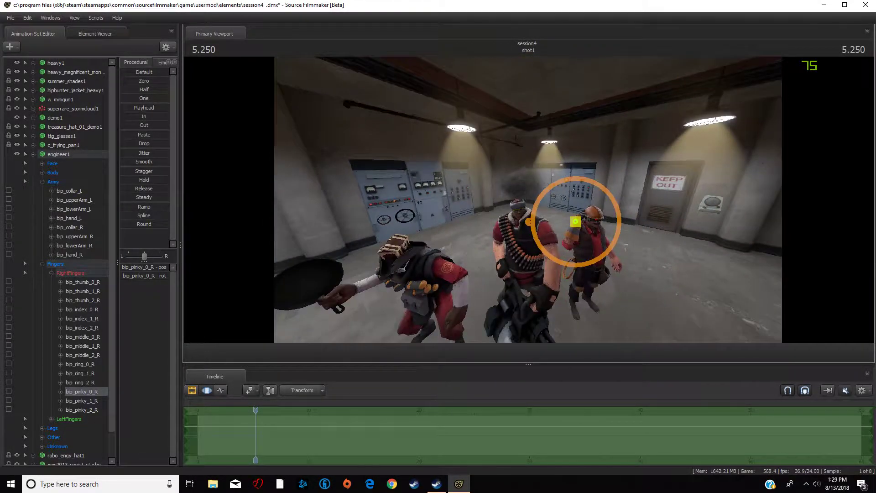
{"action": "key", "text": "w"}
{"action": "key", "text": "w"}
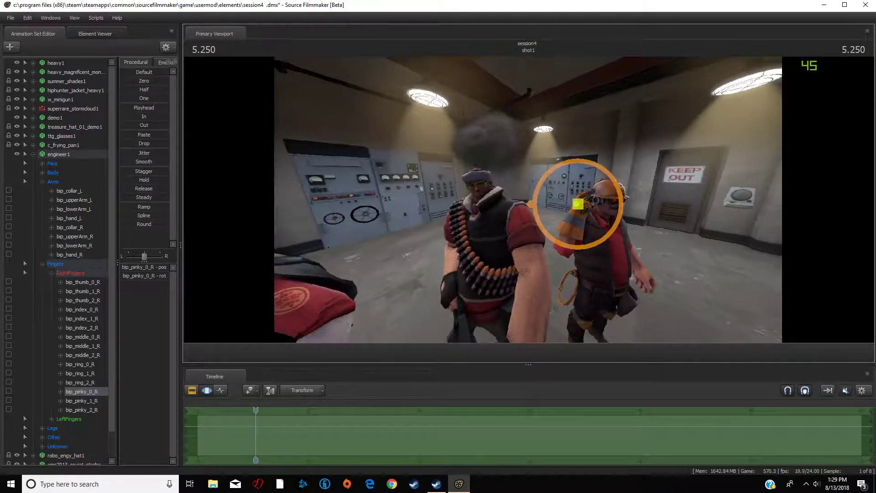
{"action": "key", "text": "s"}
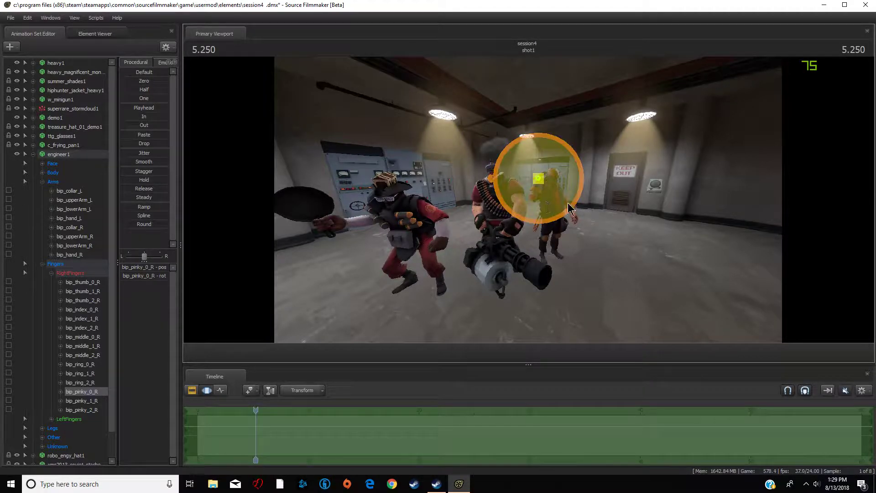
{"action": "left_click_drag", "start_coordinate": [587, 199], "coordinate": [533, 199]}
{"action": "key", "text": "w"}
{"action": "key", "text": "a"}
{"action": "key", "text": "a"}
{"action": "key", "text": "d"}
{"action": "key", "text": "a"}
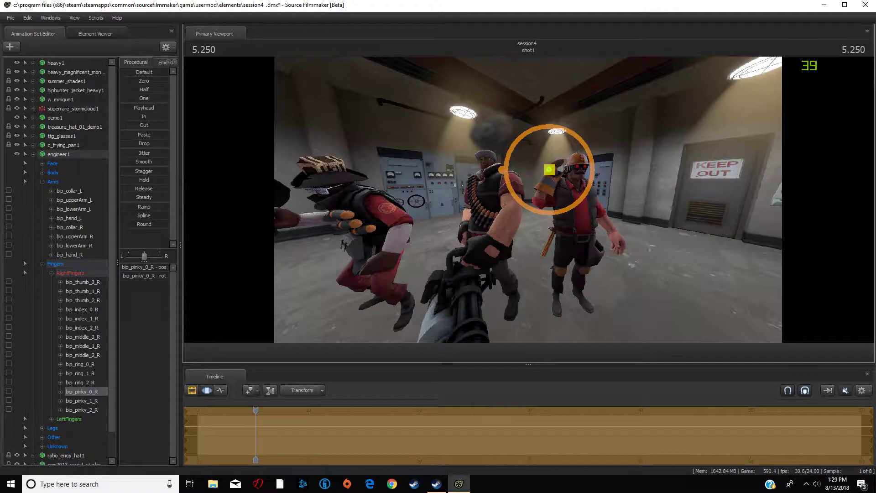